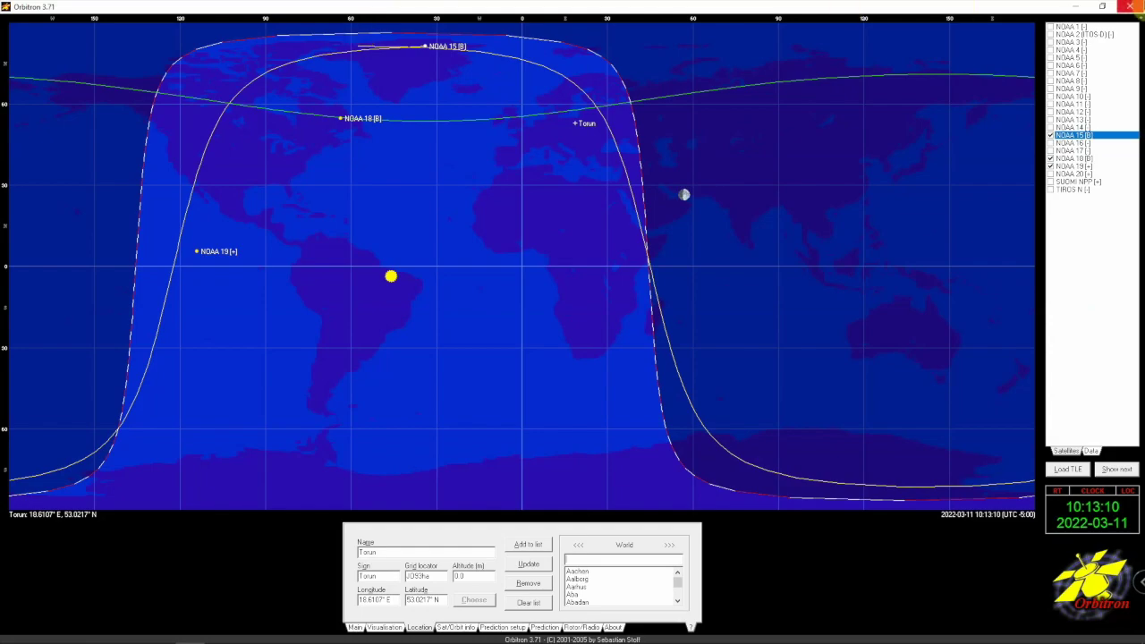
Browse File Explorer to C:\Program Files (x86)\Orbitron\Config and select Setup.cfg
key(alt+Tab)
drag(742, 188, 439, 183)
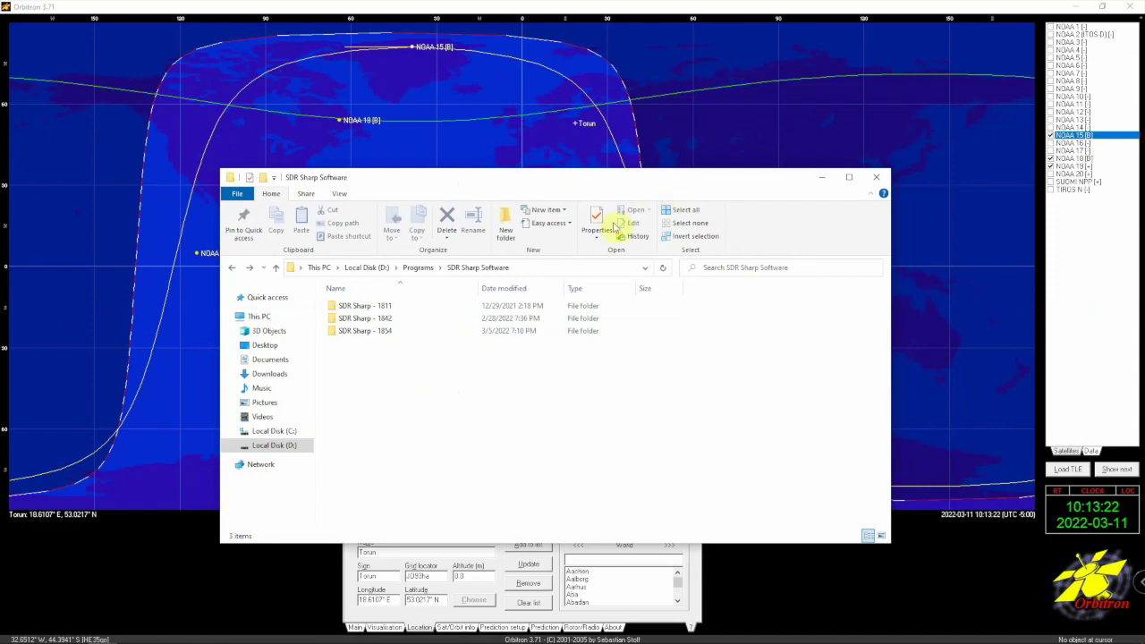
click(288, 432)
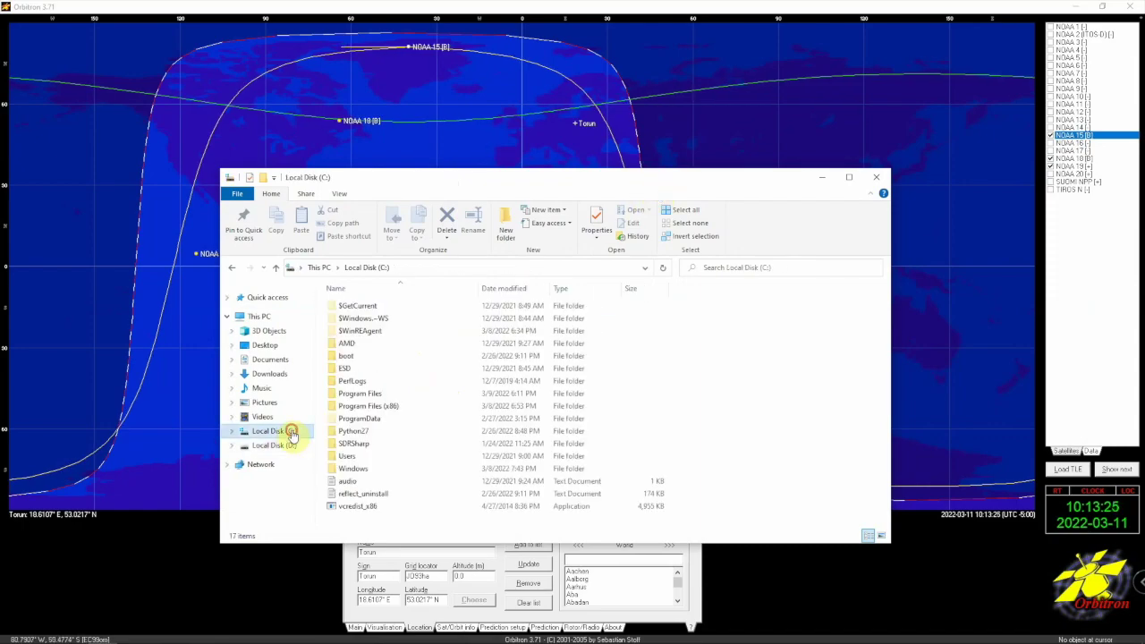
double_click(382, 406)
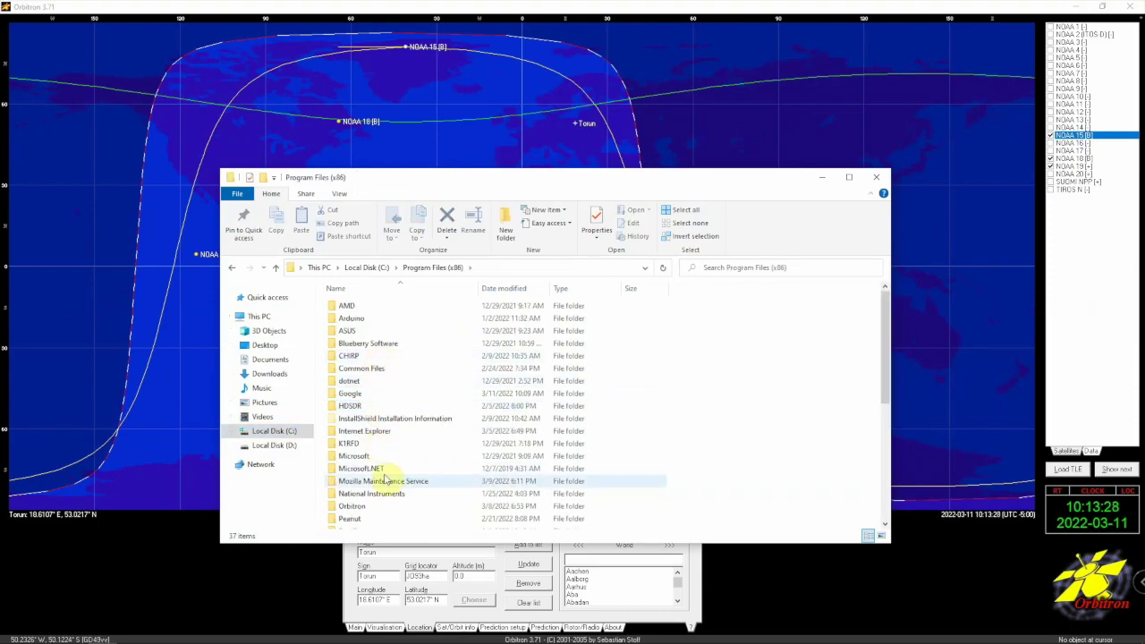
scroll(380, 478, down, 1)
double_click(353, 474)
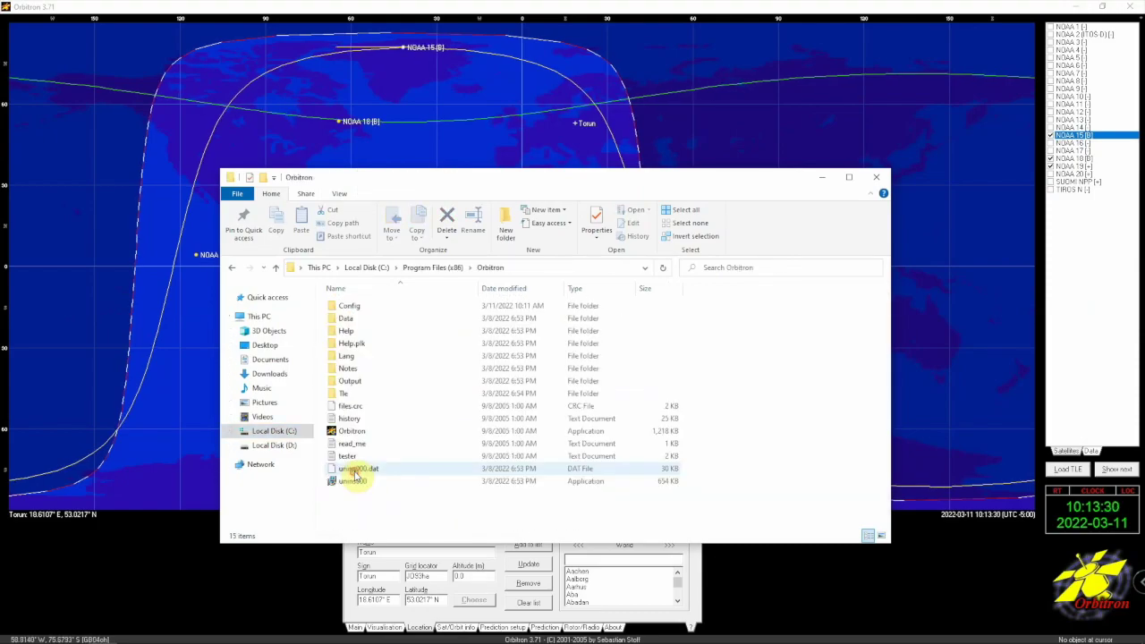
double_click(351, 306)
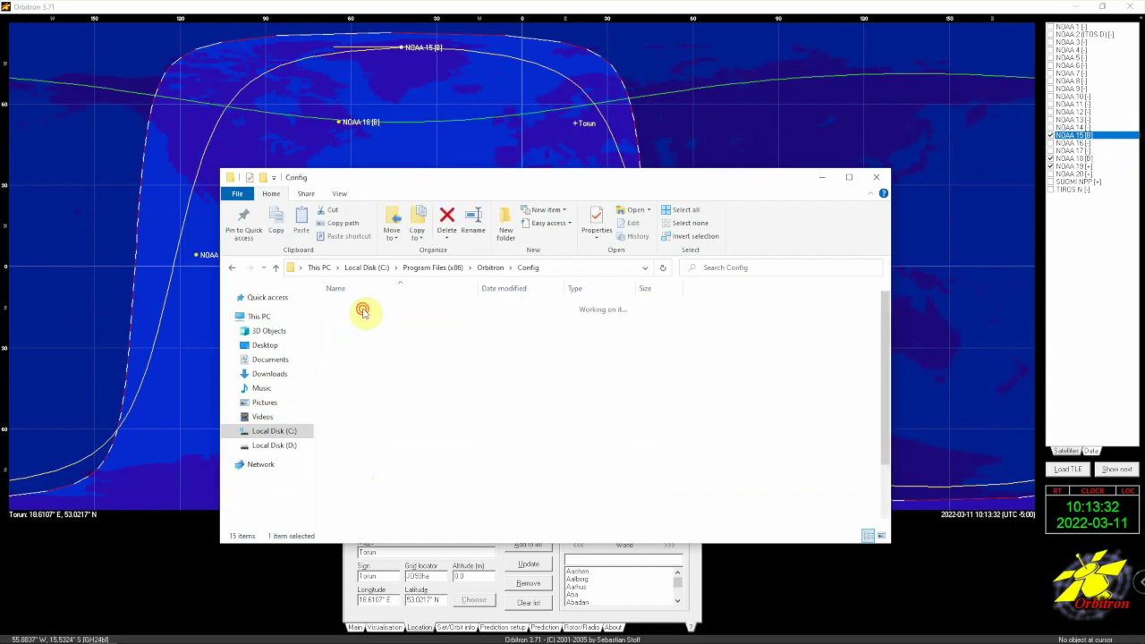
scroll(445, 447, down, 2)
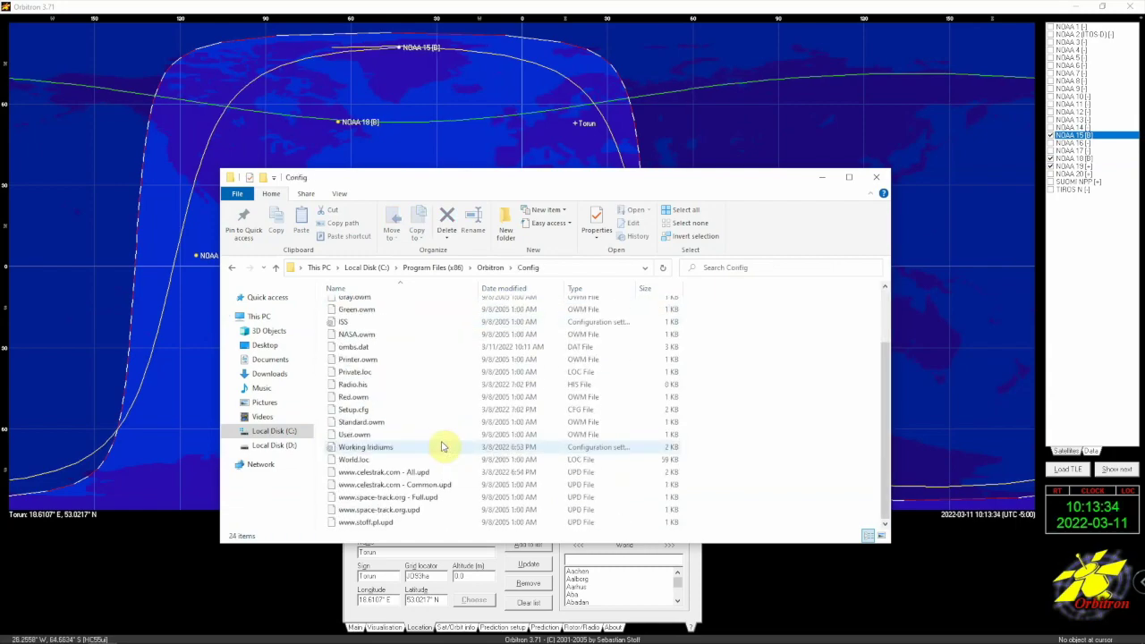
click(363, 411)
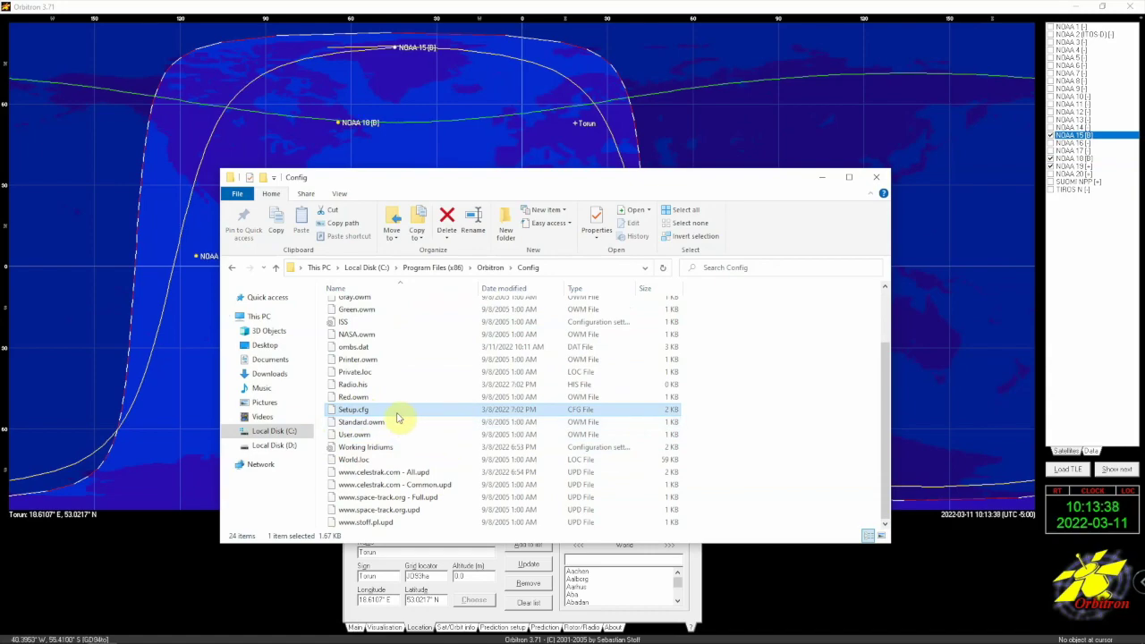
click(227, 318)
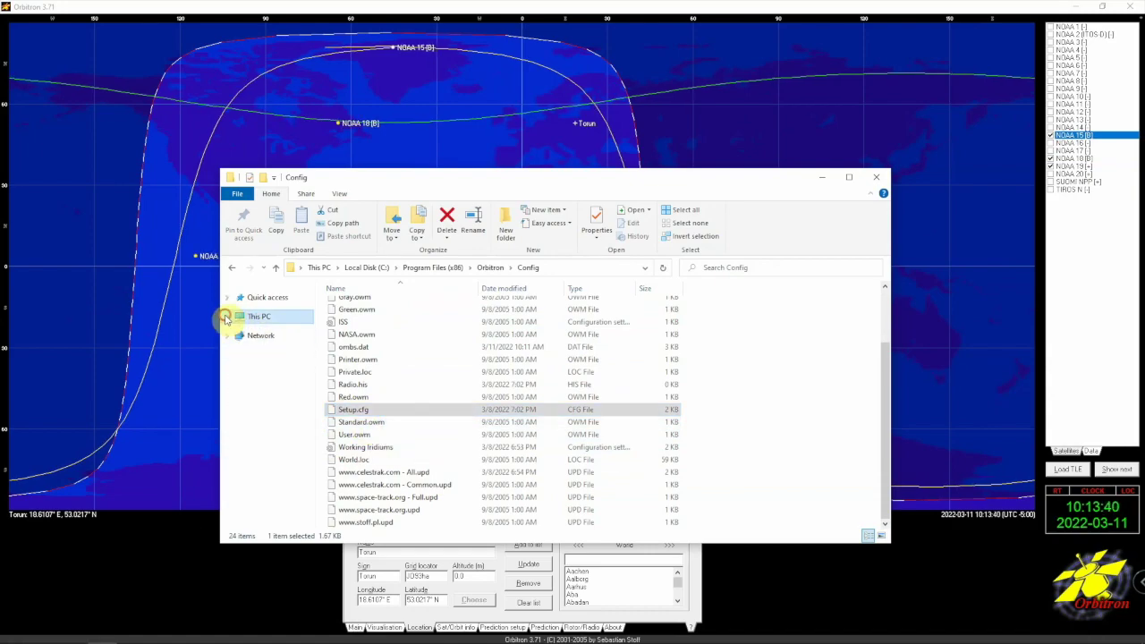
Launch WordPad from Windows search with administrator rights
mouse_move(76, 633)
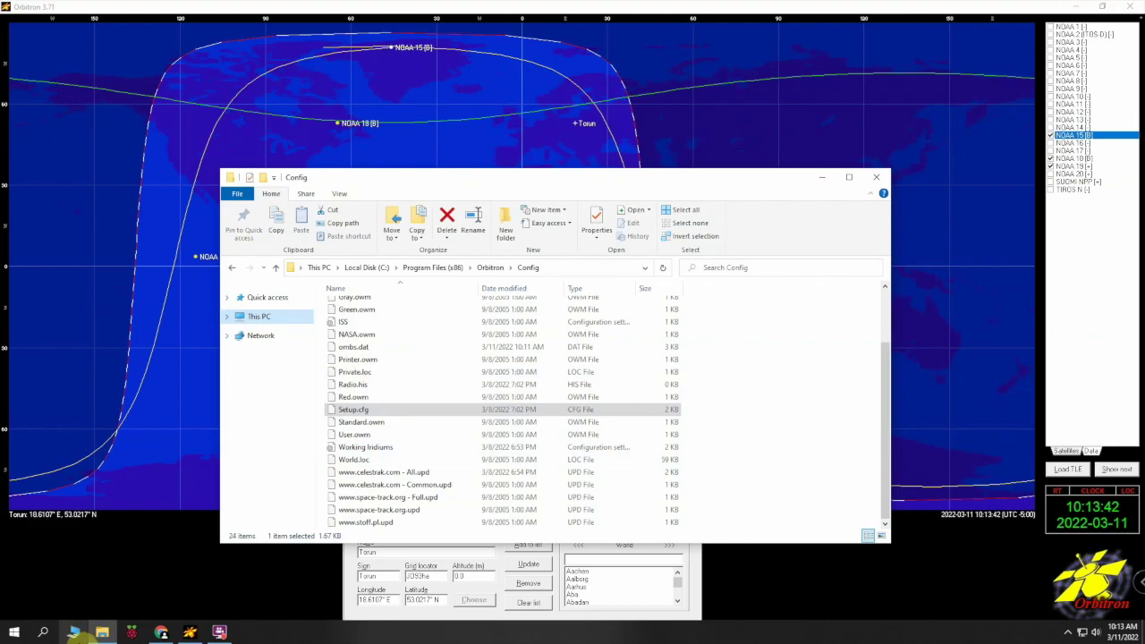
click(43, 632)
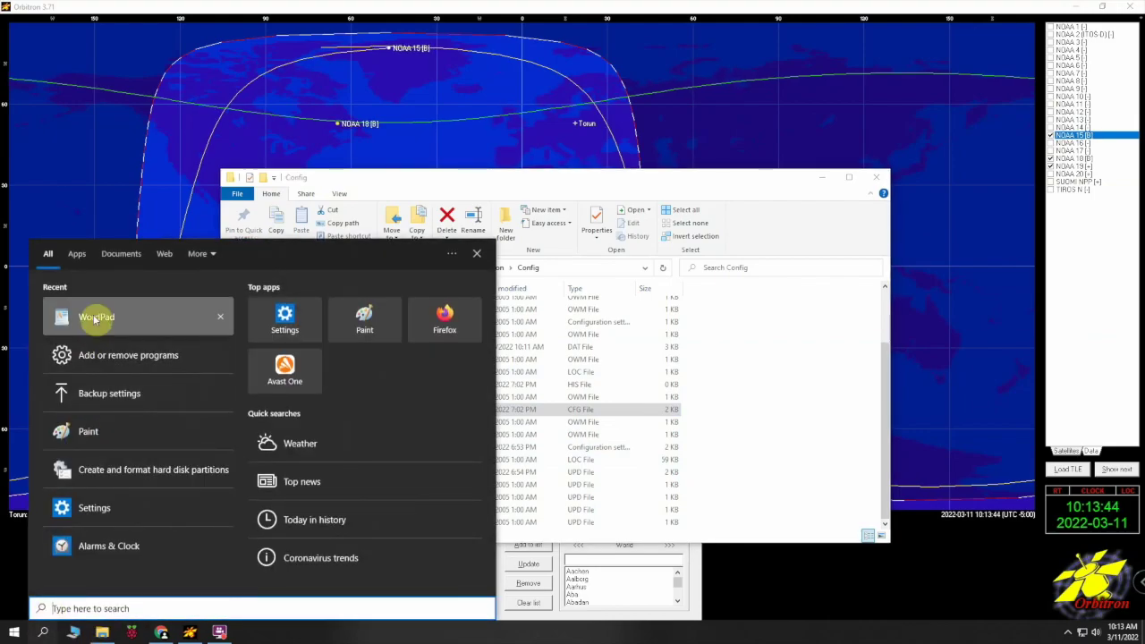
right_click(96, 320)
click(115, 327)
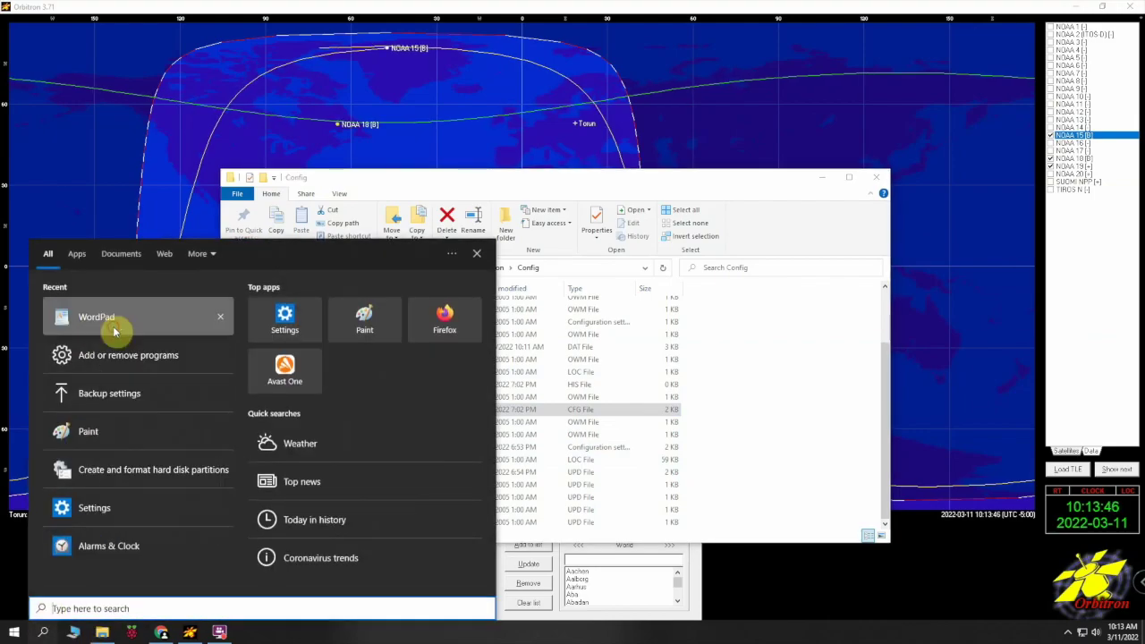
click(522, 403)
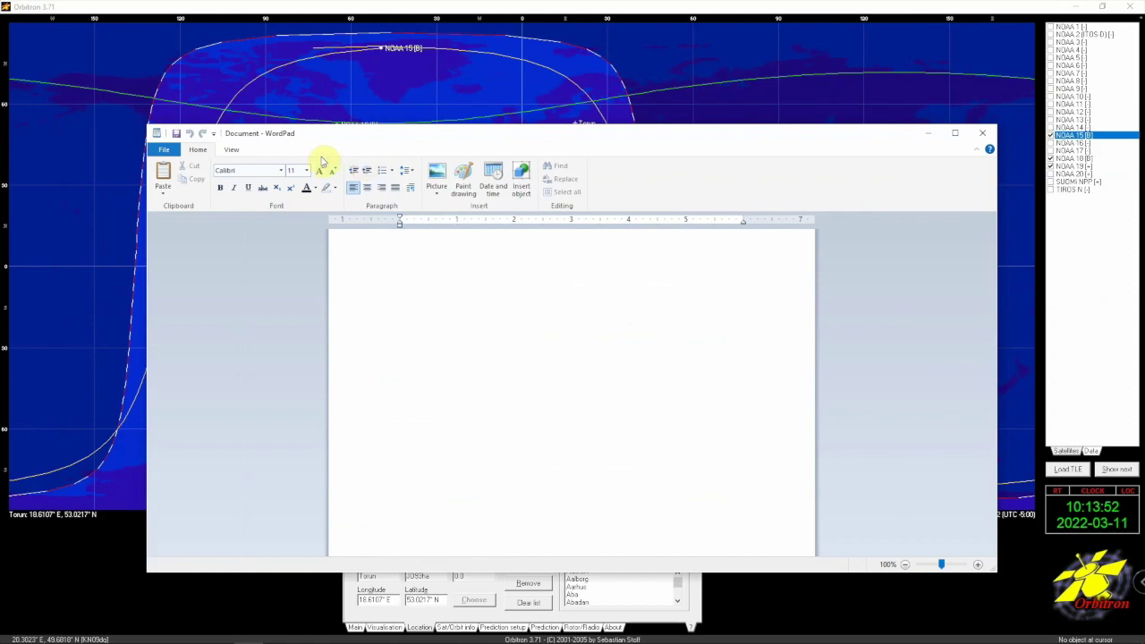
Open Setup.cfg from C:\Program Files (x86)\Orbitron\Config, showing All Documents (*.*)
click(164, 151)
click(179, 196)
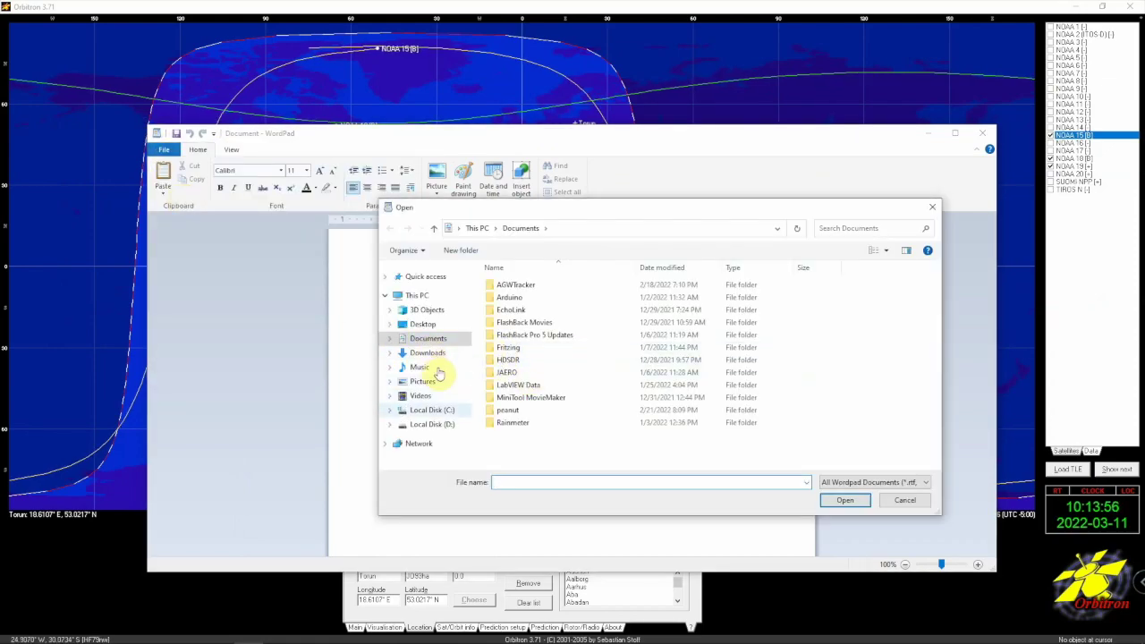
click(434, 410)
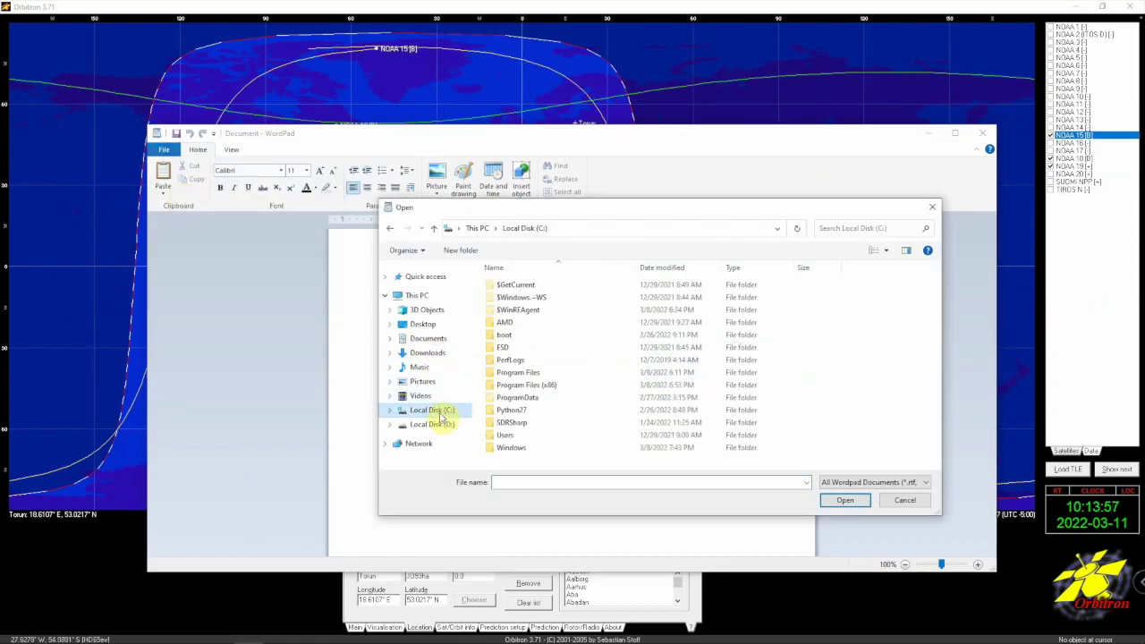
double_click(528, 385)
scroll(518, 384, down, 4)
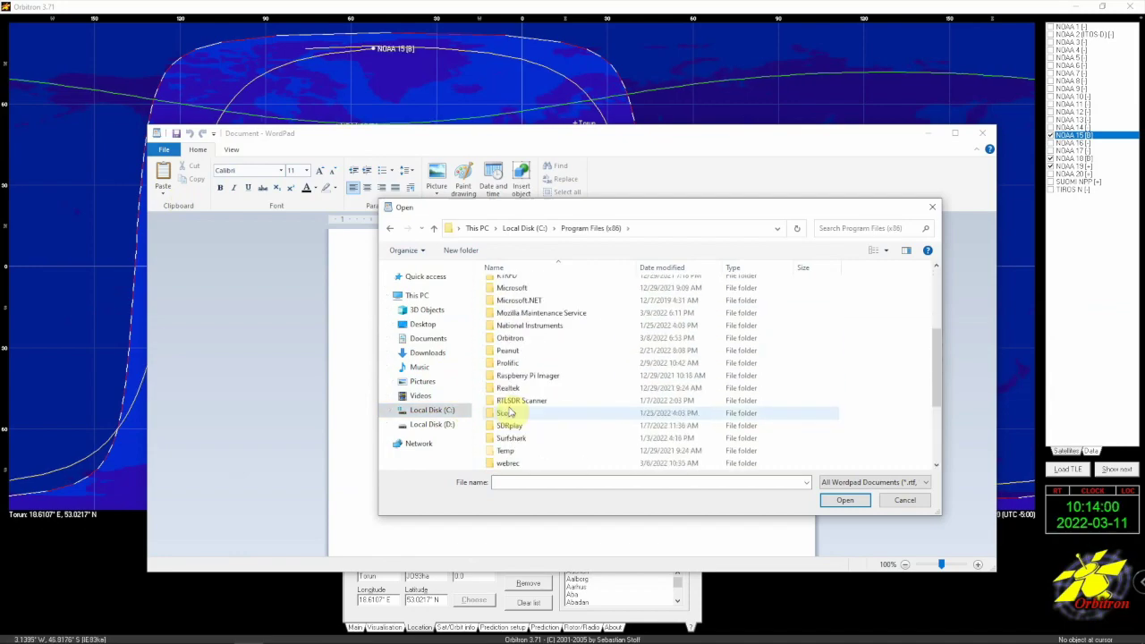
double_click(510, 338)
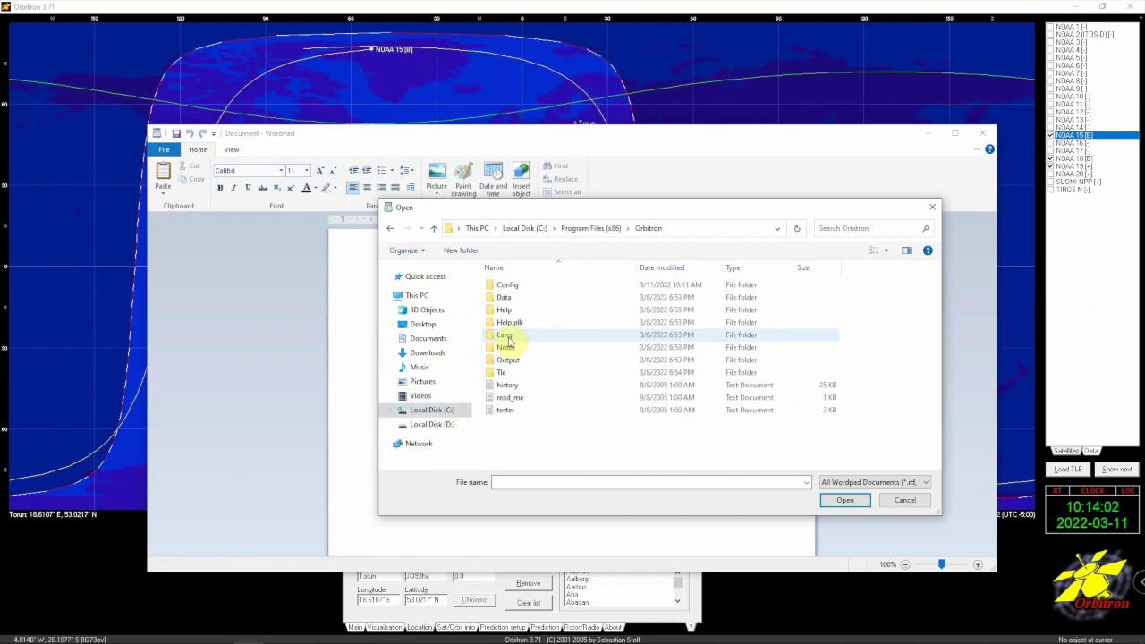
click(510, 287)
double_click(510, 289)
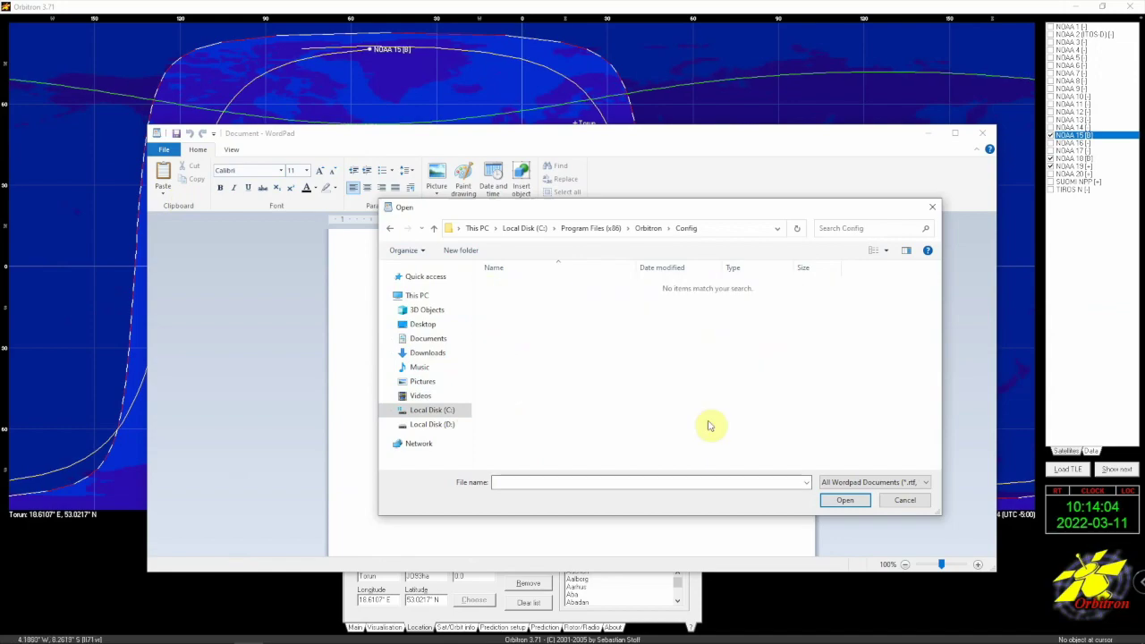
click(882, 482)
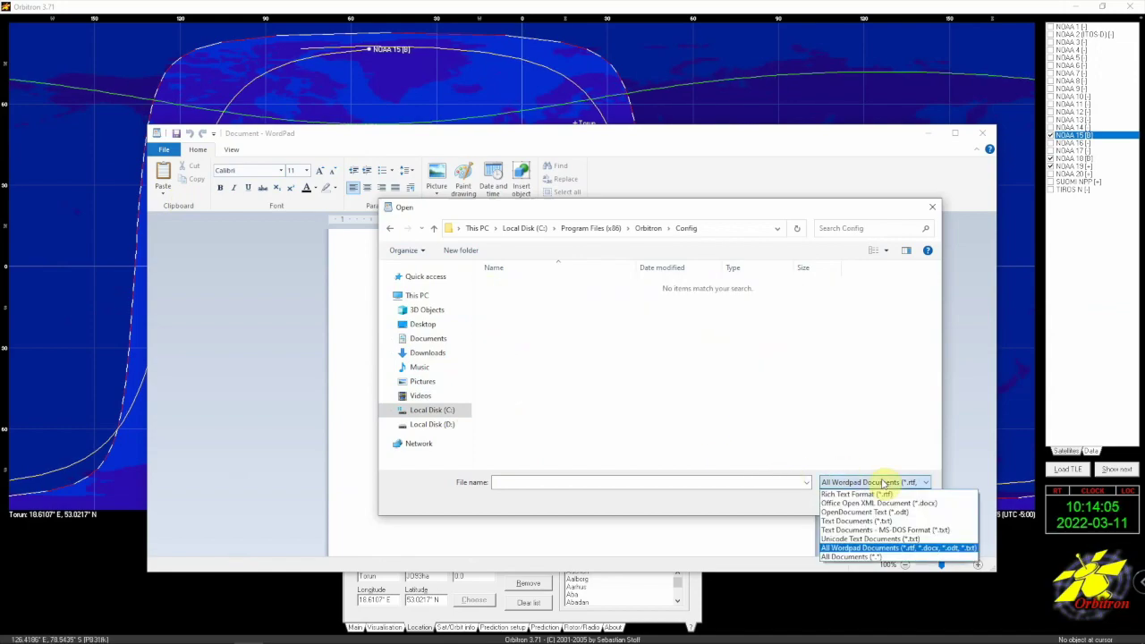
click(844, 555)
scroll(593, 396, down, 5)
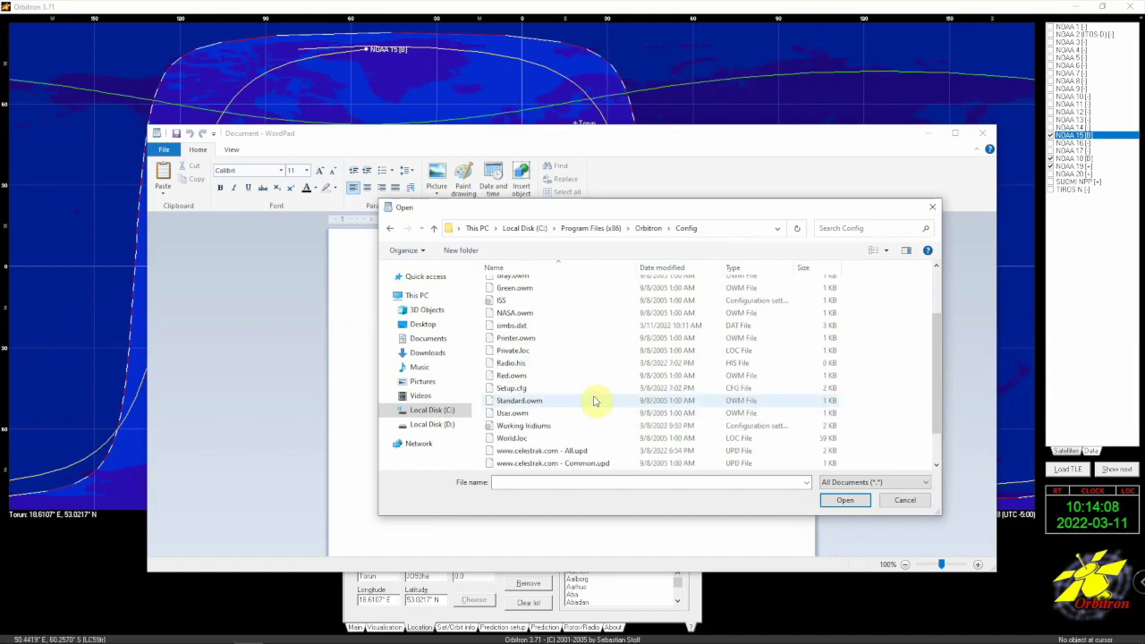
click(514, 350)
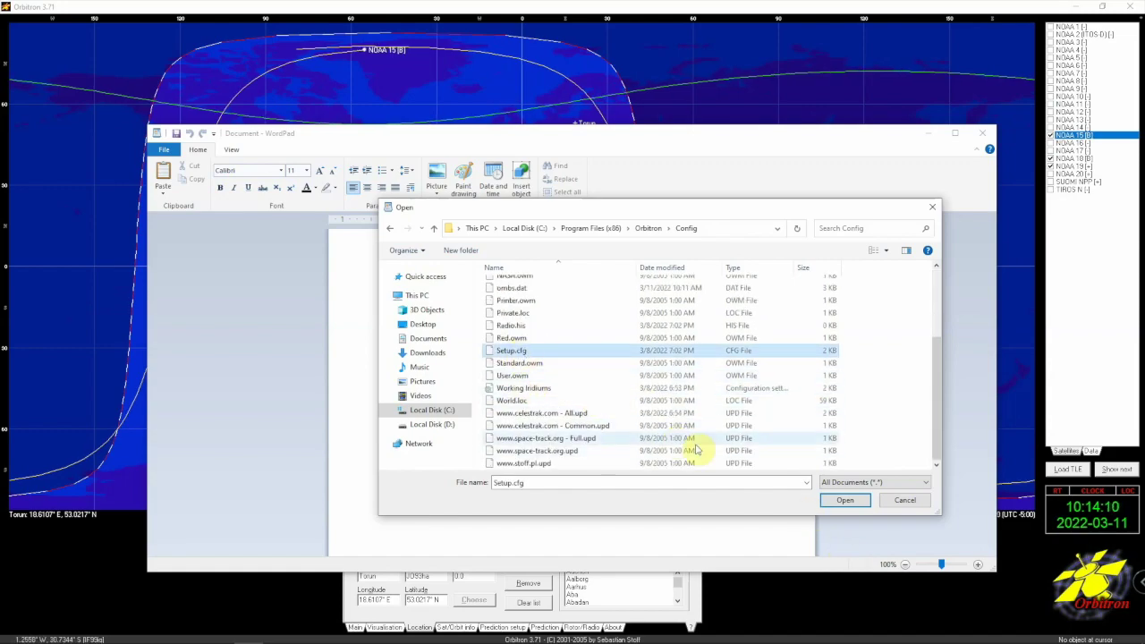
click(850, 500)
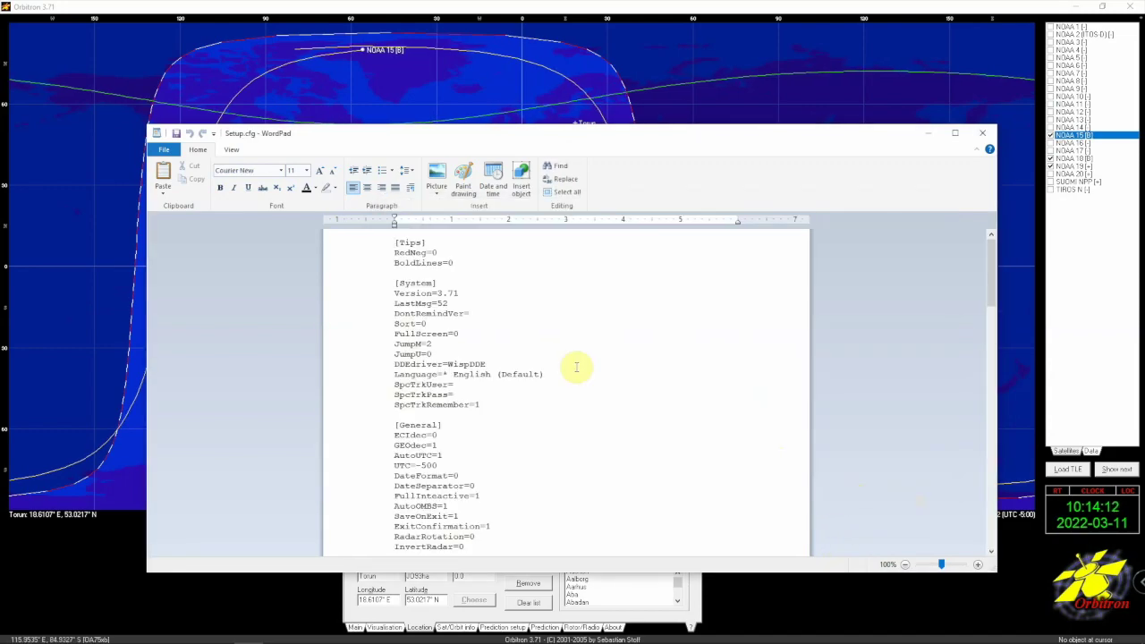
Maximise WordPad and start a new line after All=0 at the end of the file
double_click(541, 129)
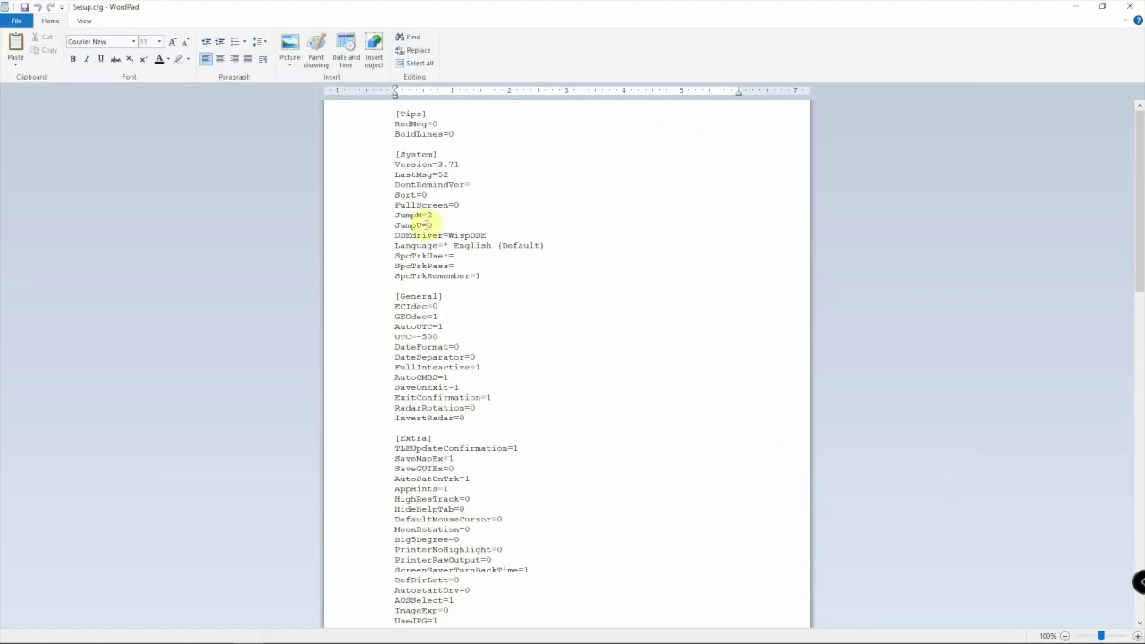
scroll(421, 283, down, 20)
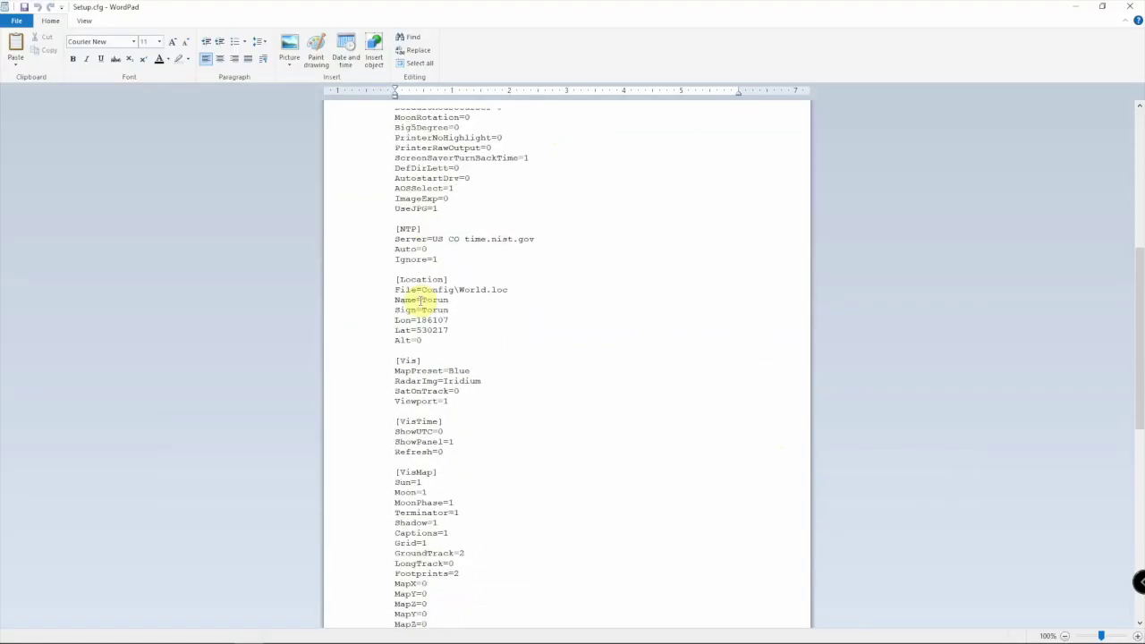
scroll(419, 299, down, 9)
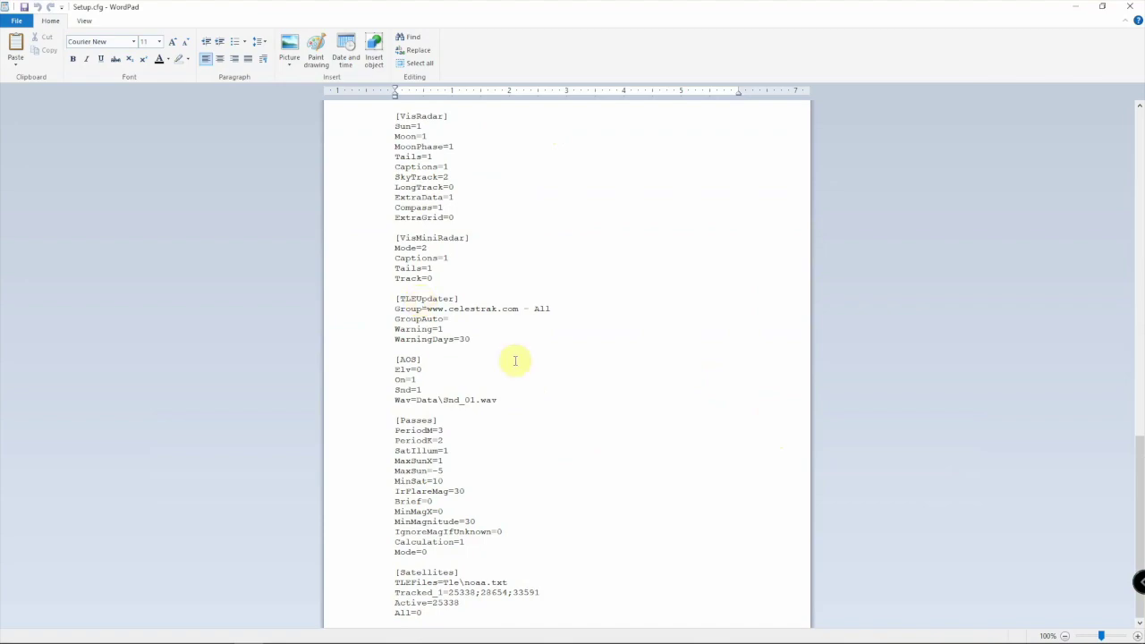
click(449, 609)
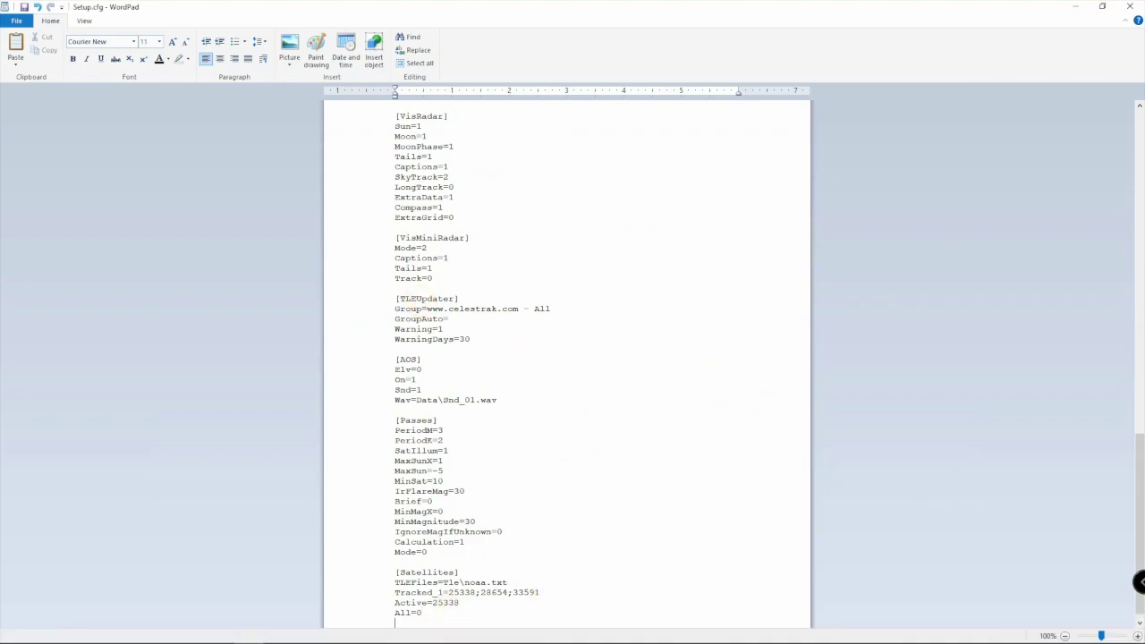
key(Return)
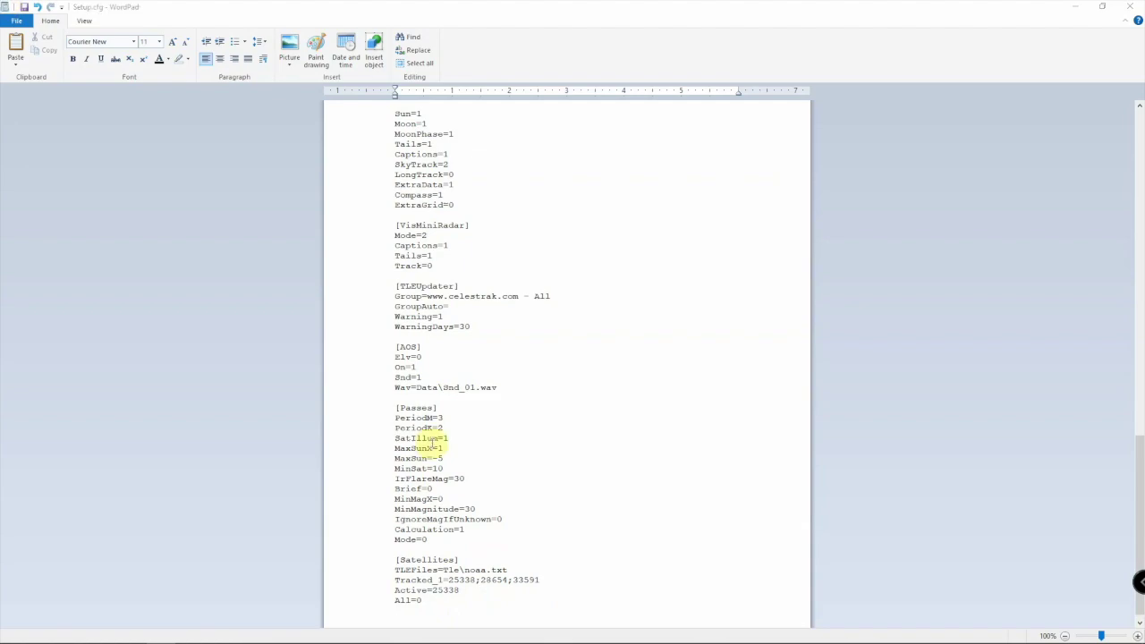
Paste a [Drivers] section with an SDRSharp= entry, separated from [Satellites] by a blank line
right_click(400, 614)
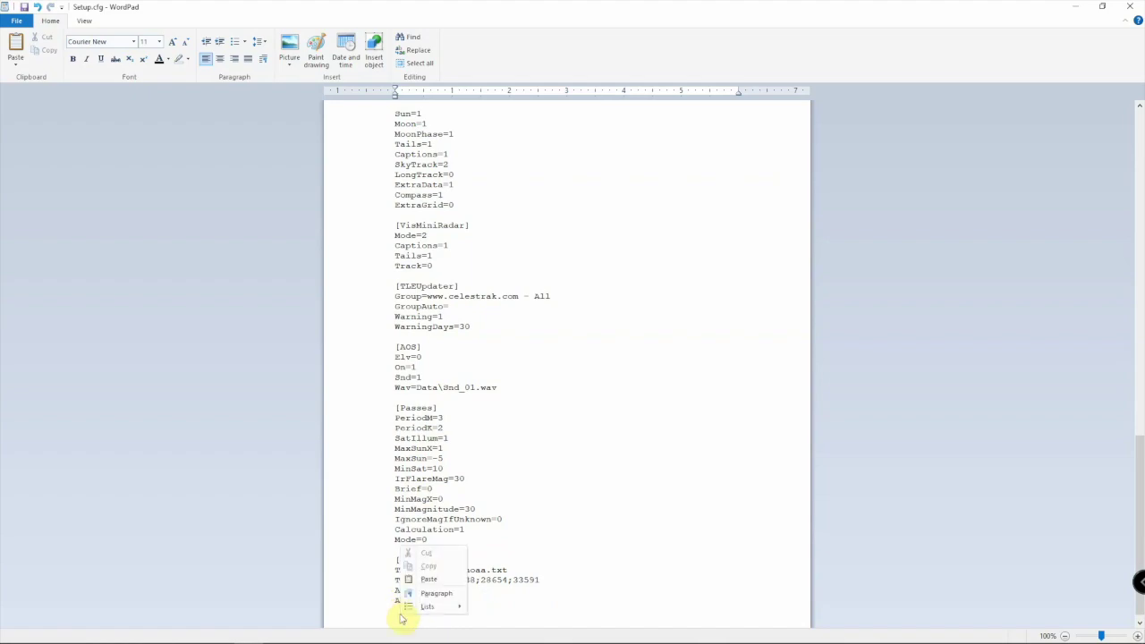
click(421, 580)
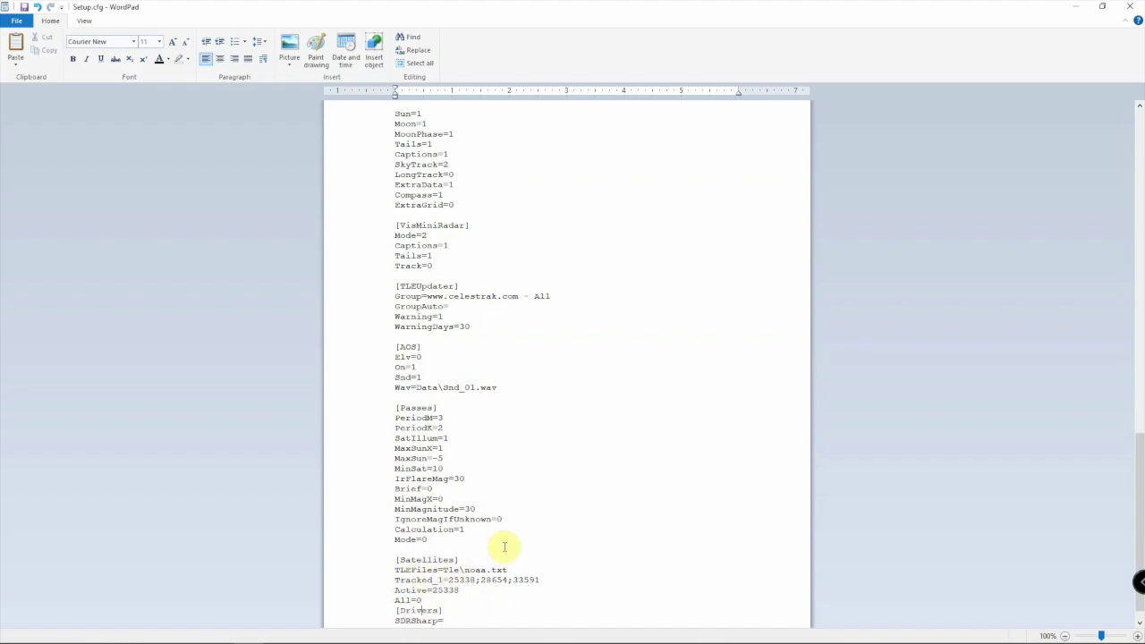
key(Return)
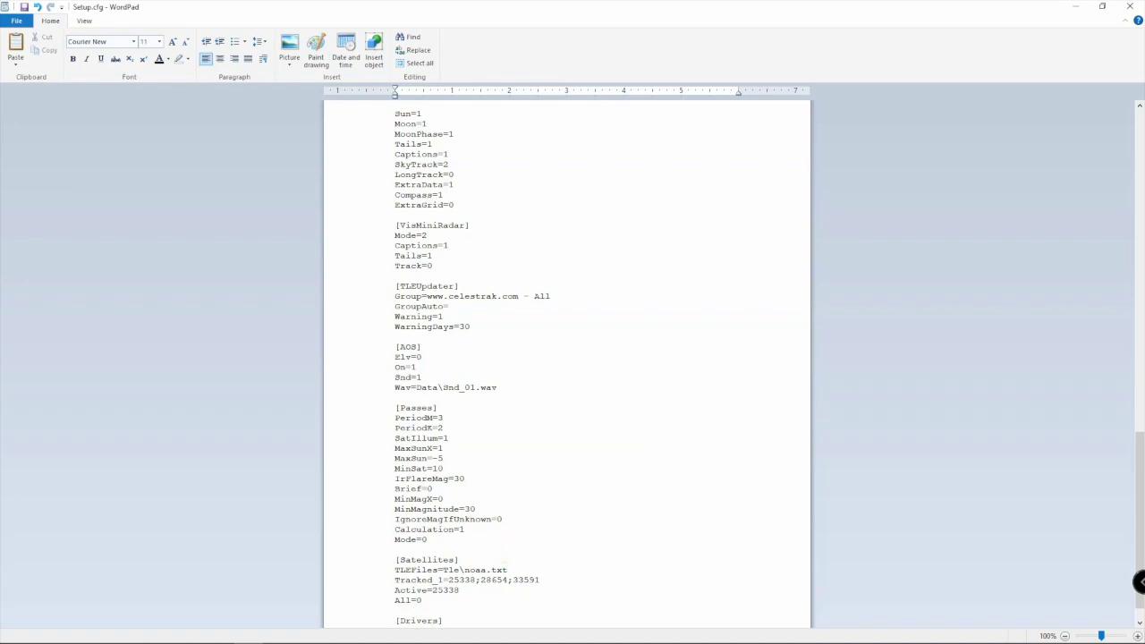
key(Down)
key(Down)
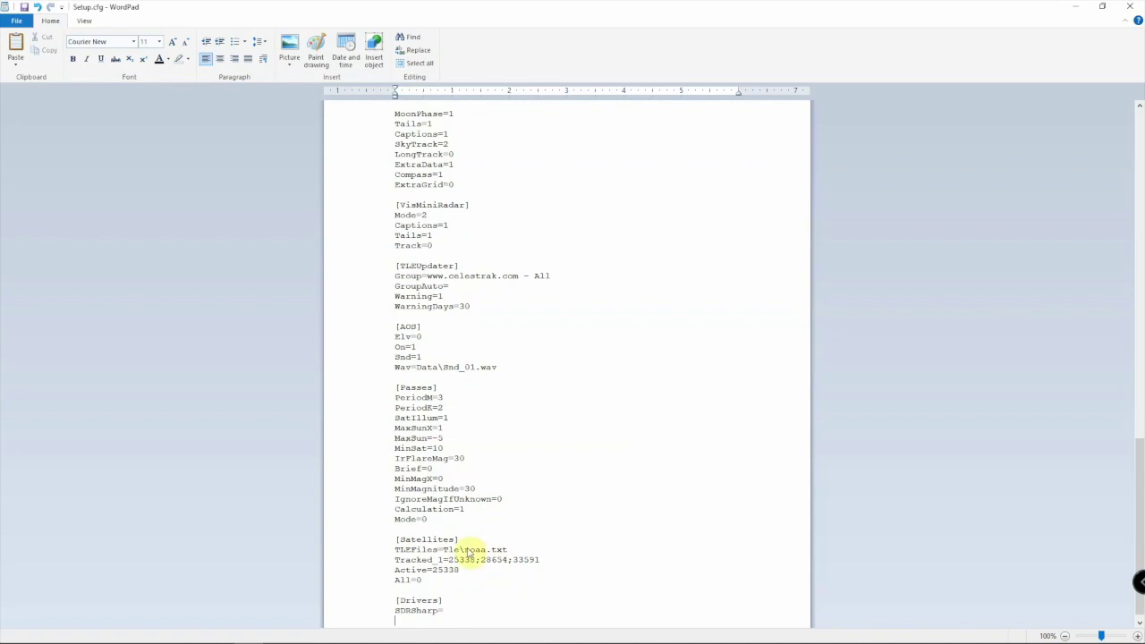
mouse_move(259, 632)
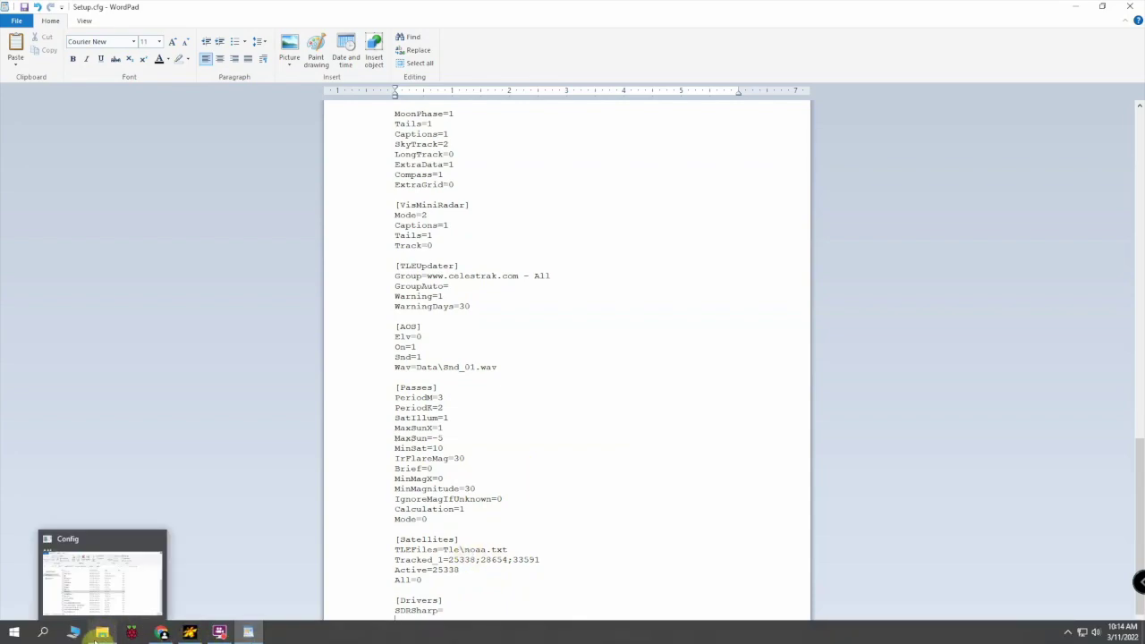
Browse Explorer to Local Disk (D:) and into the SDR Sharp - 1842\Plugins folder
click(102, 632)
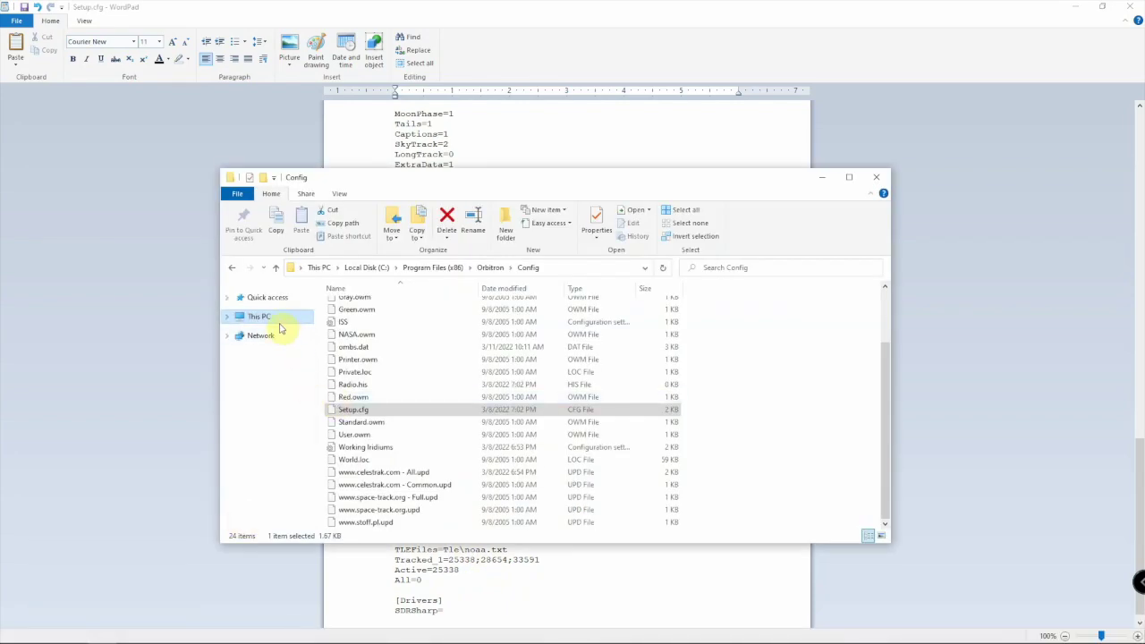
click(227, 316)
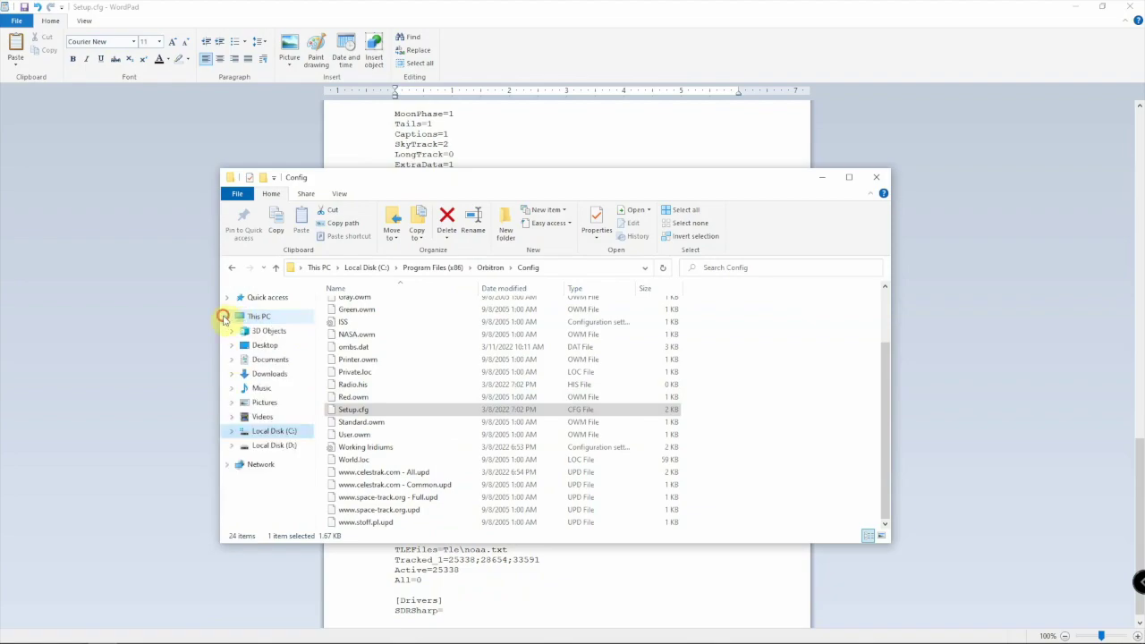
click(260, 446)
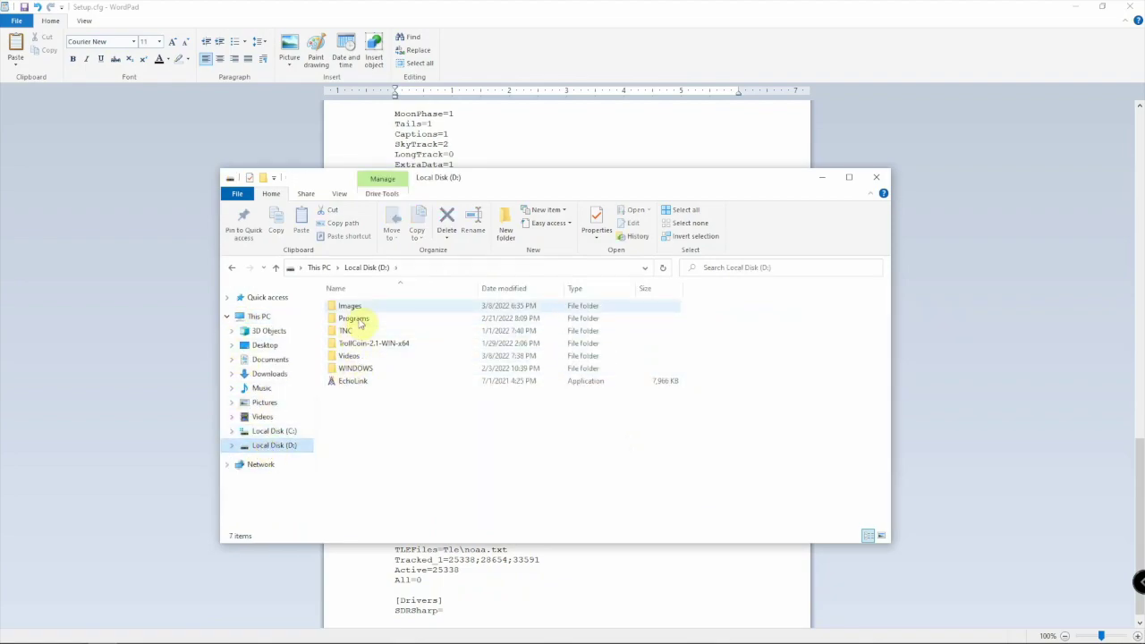
drag(483, 175, 3, 4)
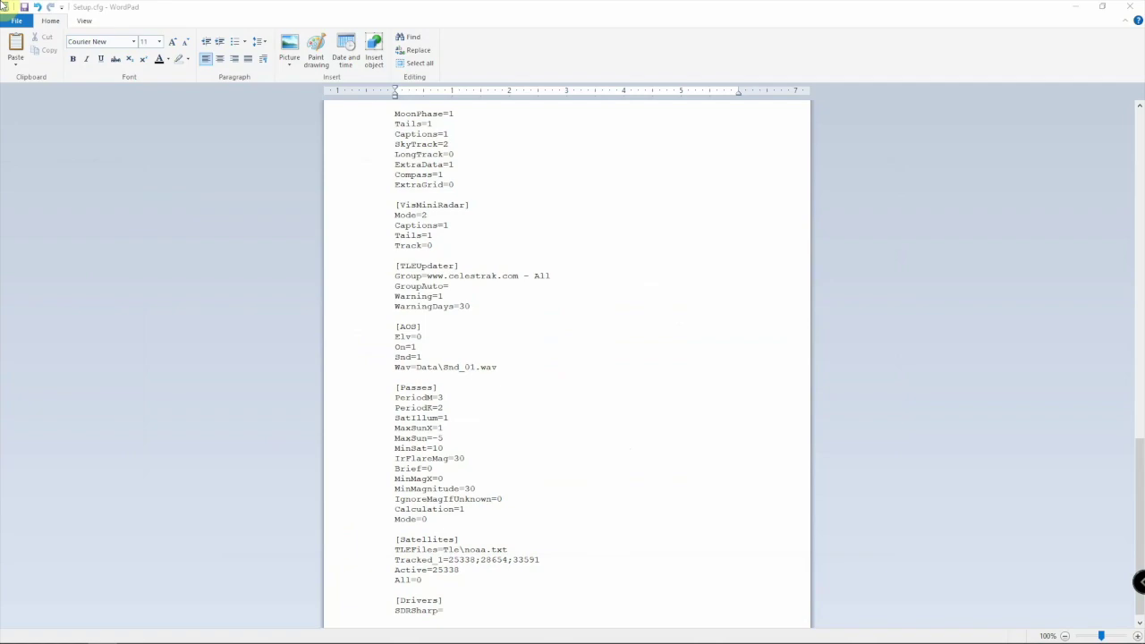
drag(2, 5, 298, 181)
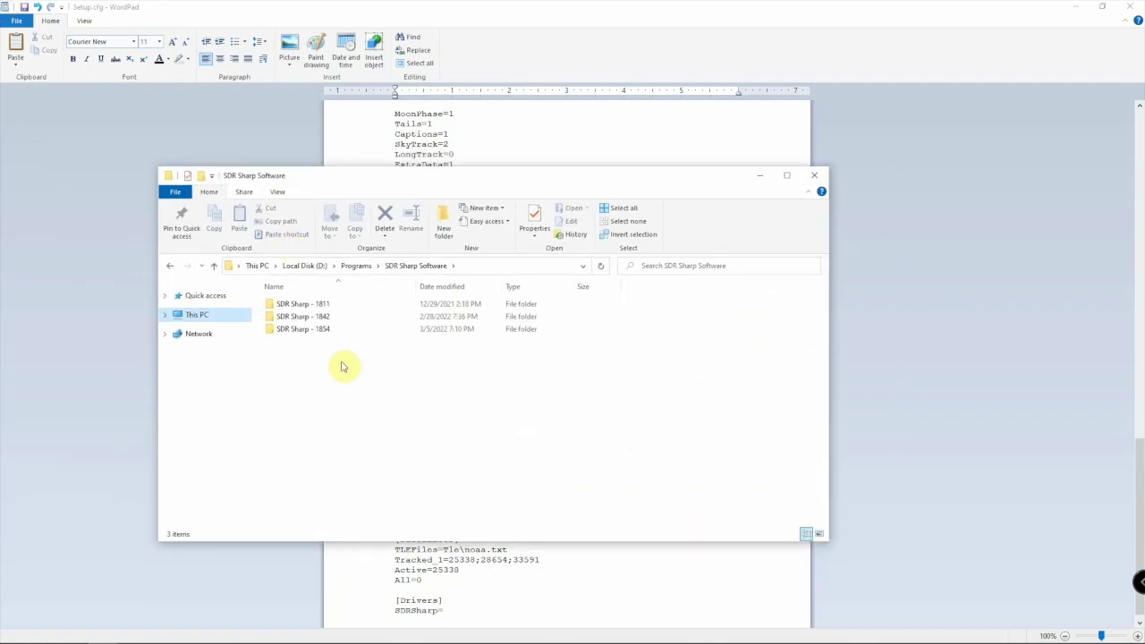
click(304, 319)
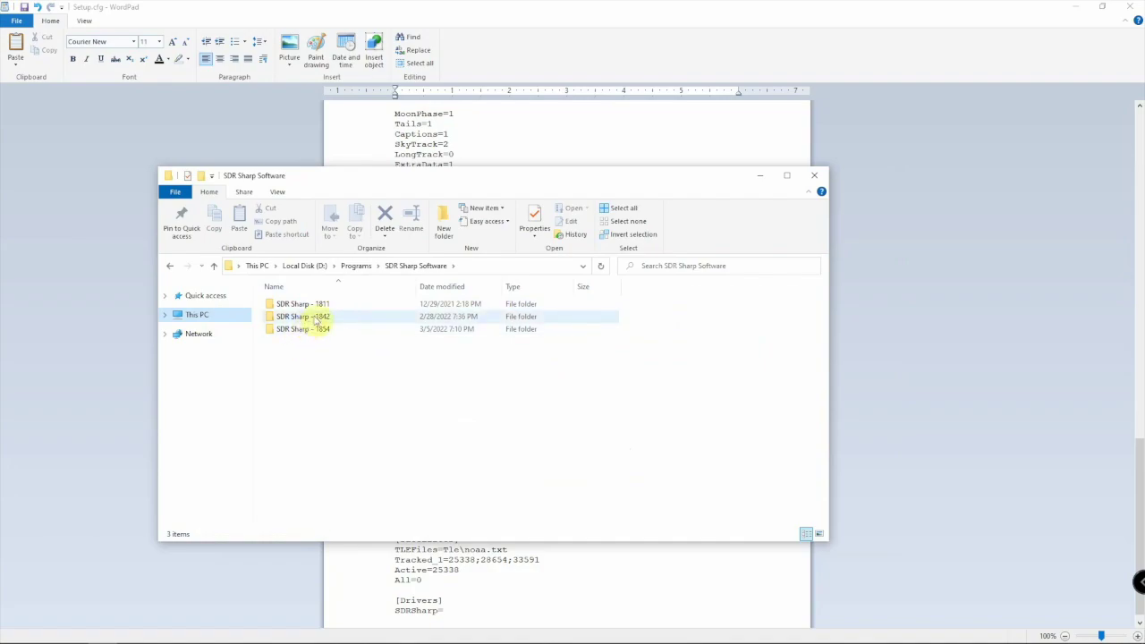
double_click(316, 318)
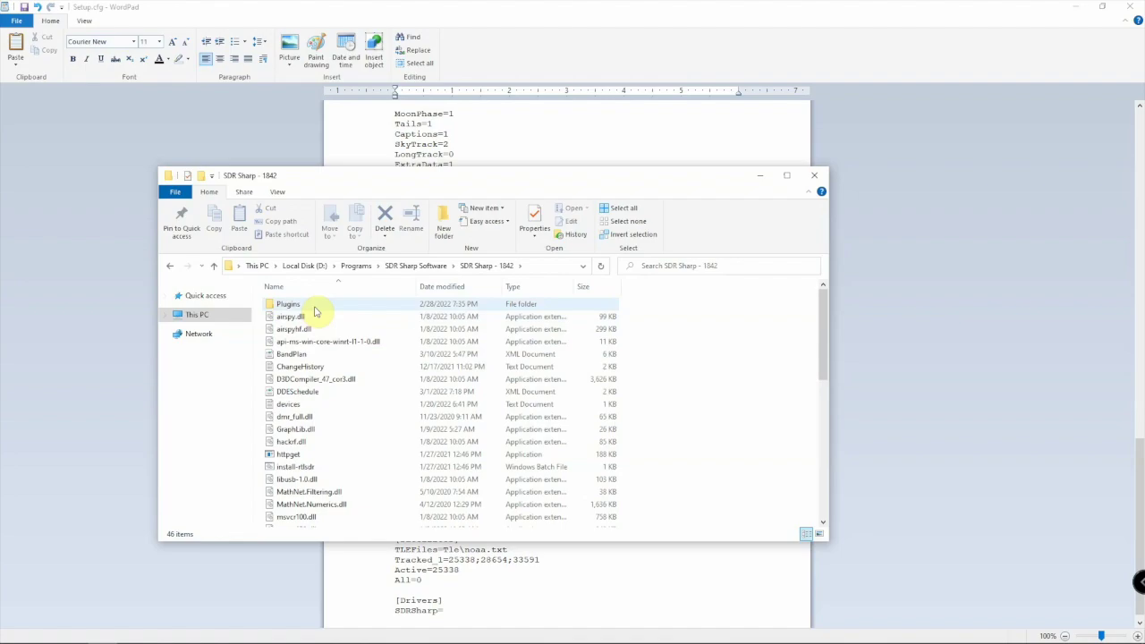
click(311, 307)
double_click(311, 306)
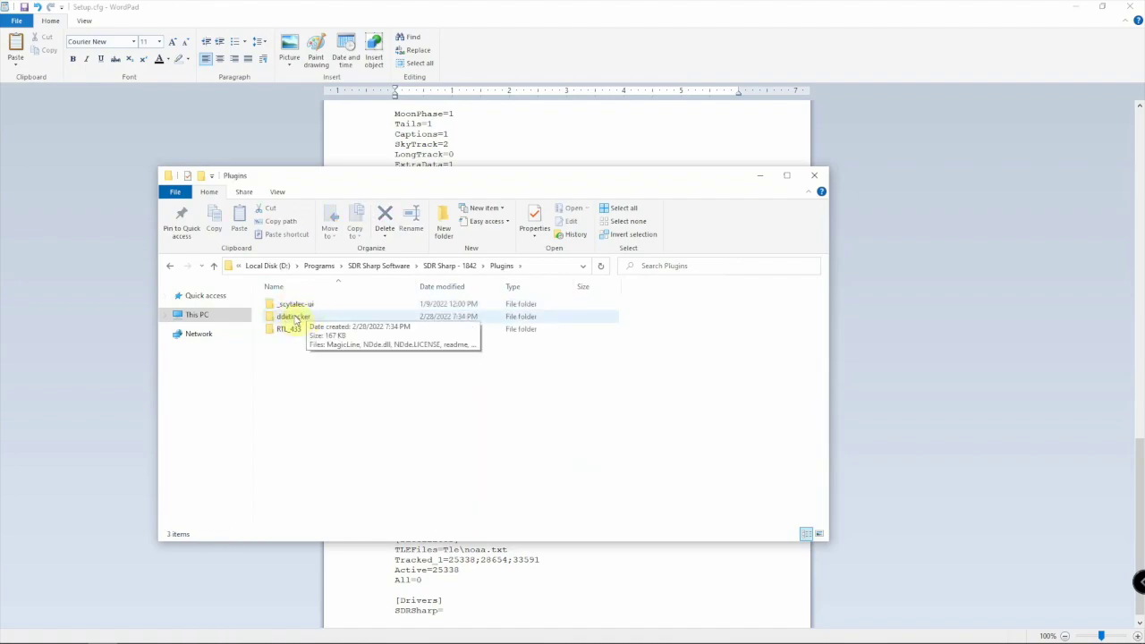
Open the ddetracker folder and copy its full path from the address bar
click(301, 318)
double_click(302, 319)
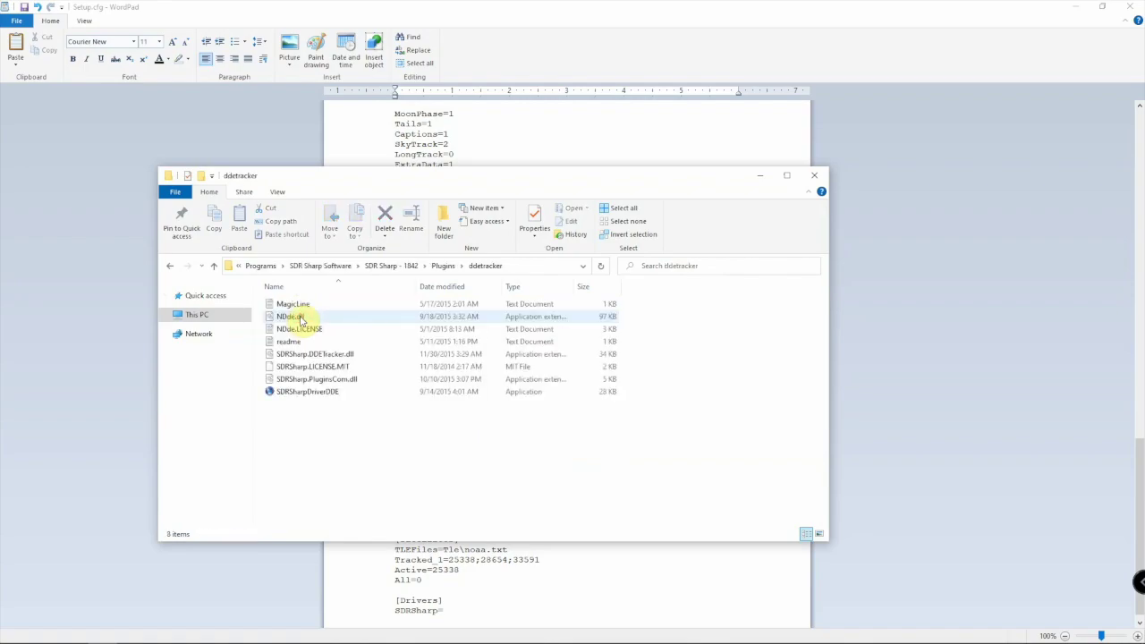
click(304, 393)
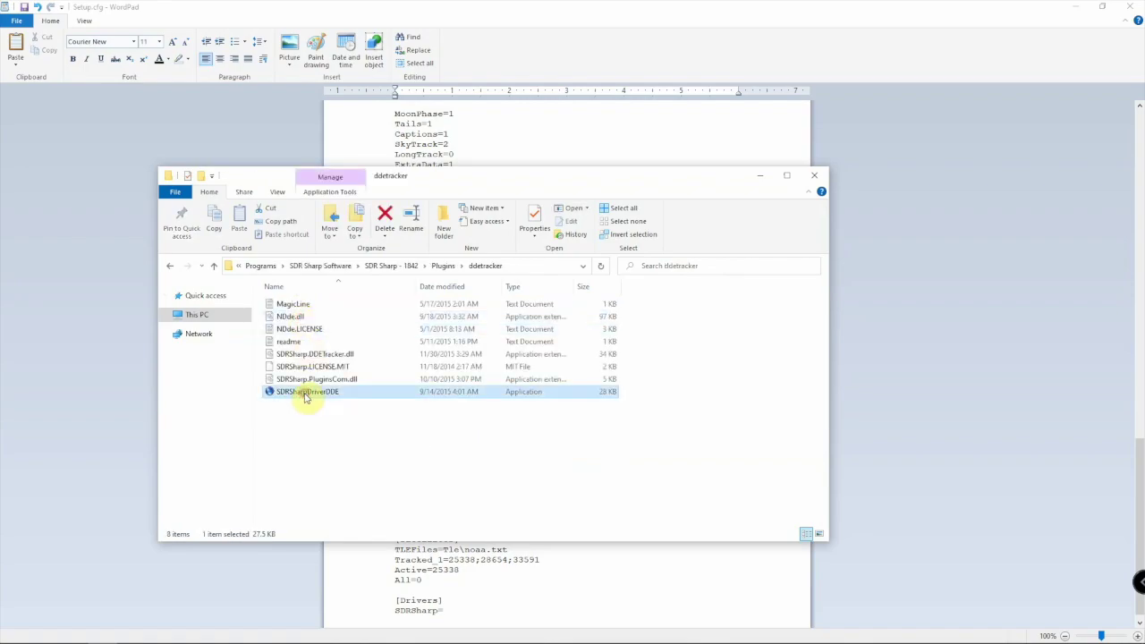
click(513, 266)
key(ctrl+c)
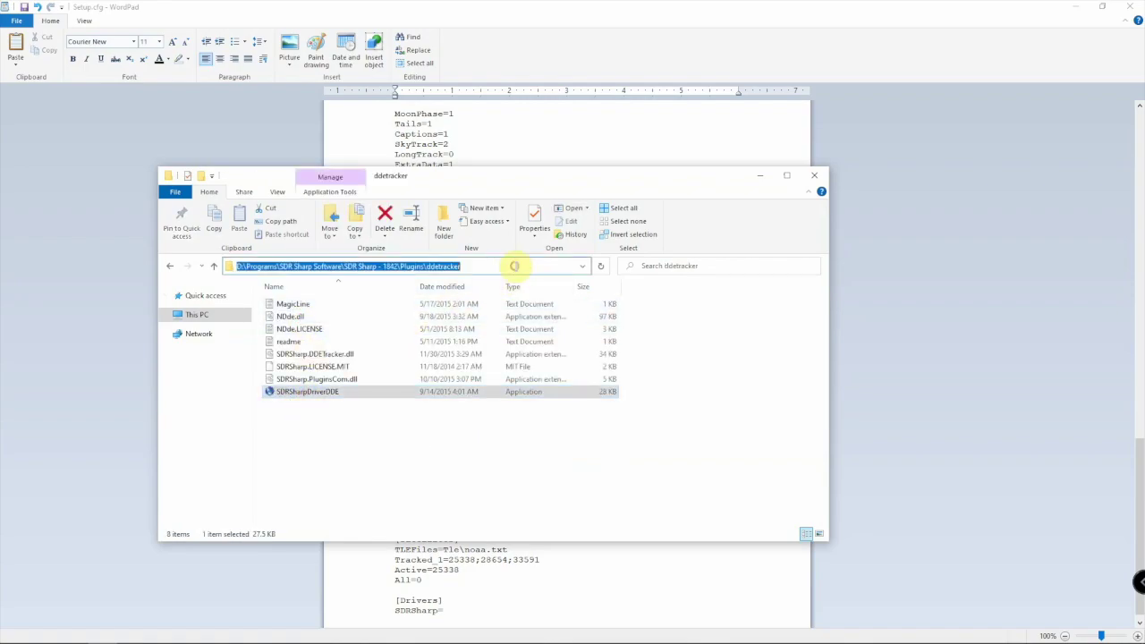
right_click(253, 267)
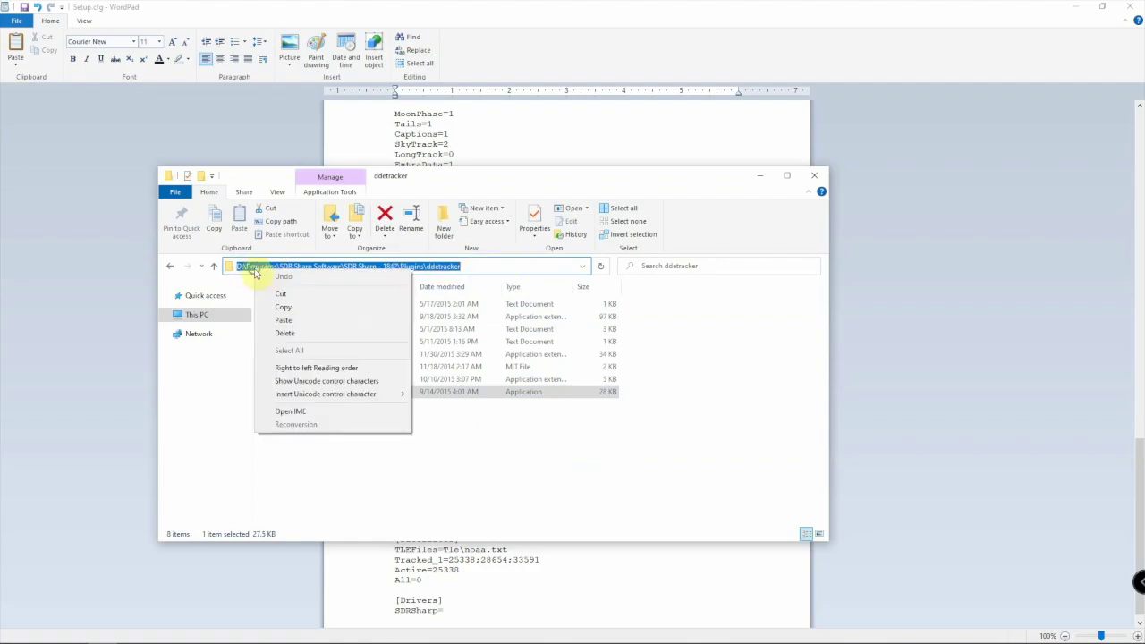
click(290, 313)
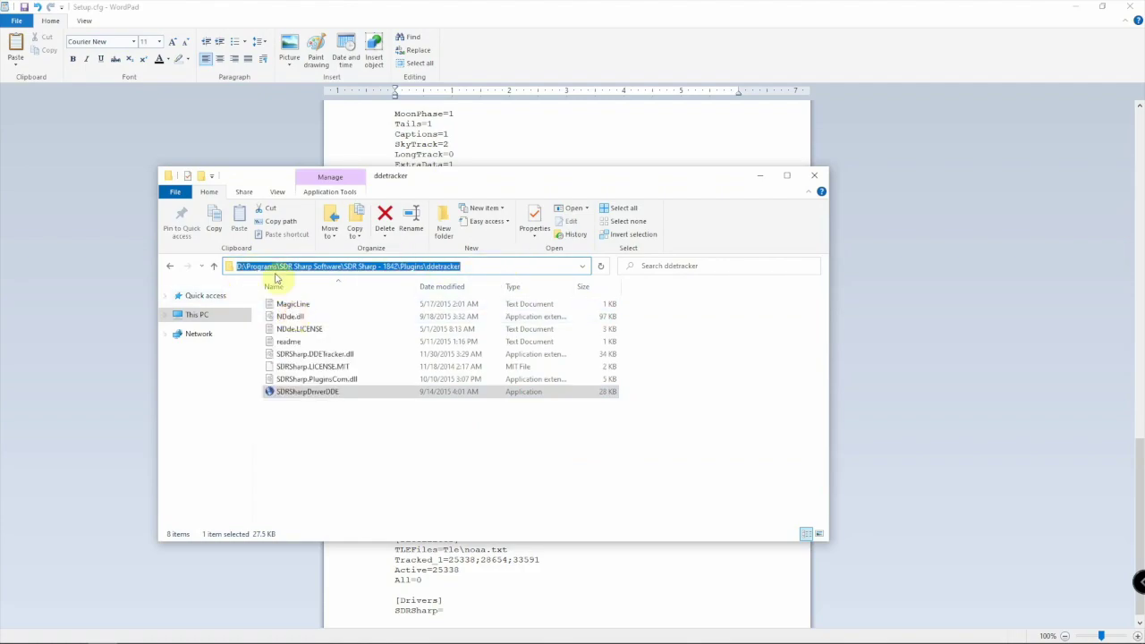
Complete SDRSharp= with the ddetracker path plus \SDRSharpDriverDDE.exe
drag(467, 179, 0, 190)
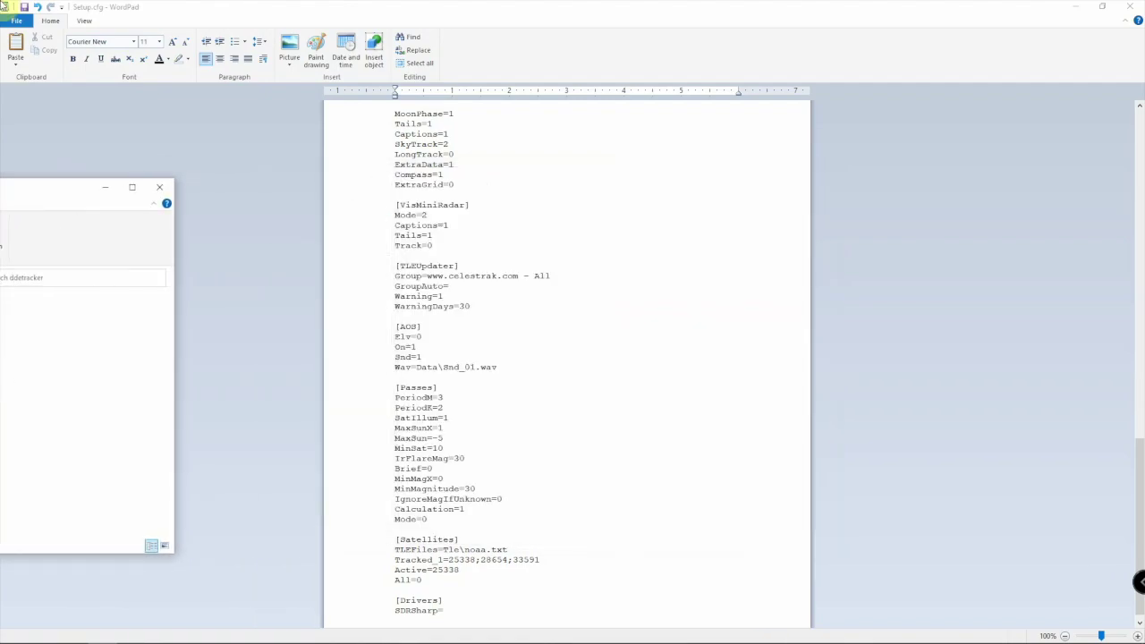
right_click(443, 610)
click(466, 582)
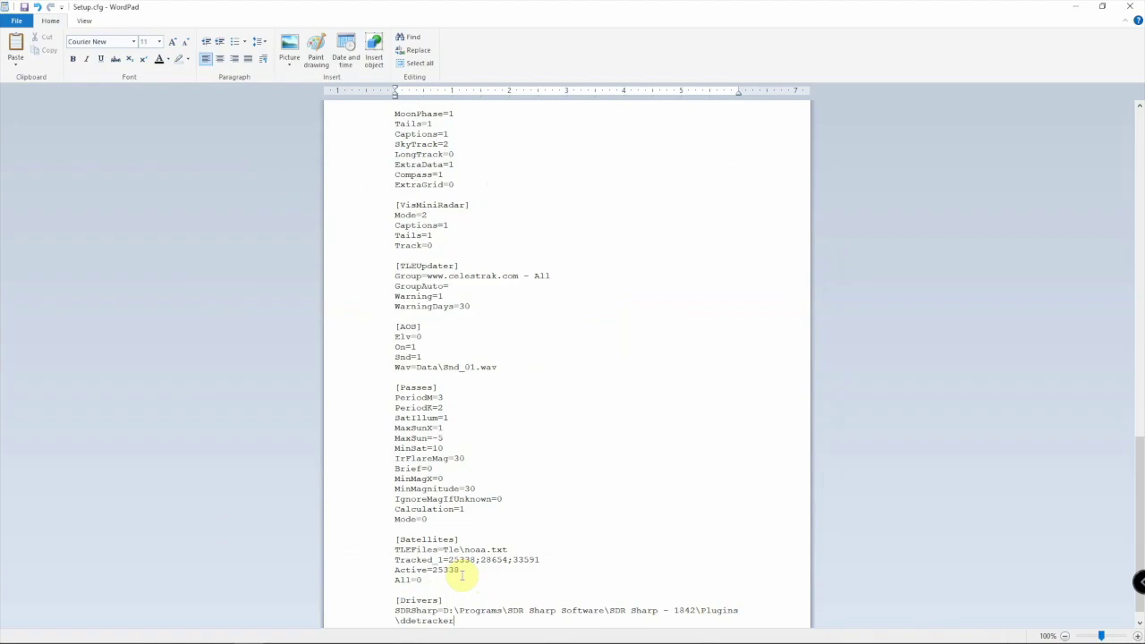
text(\)
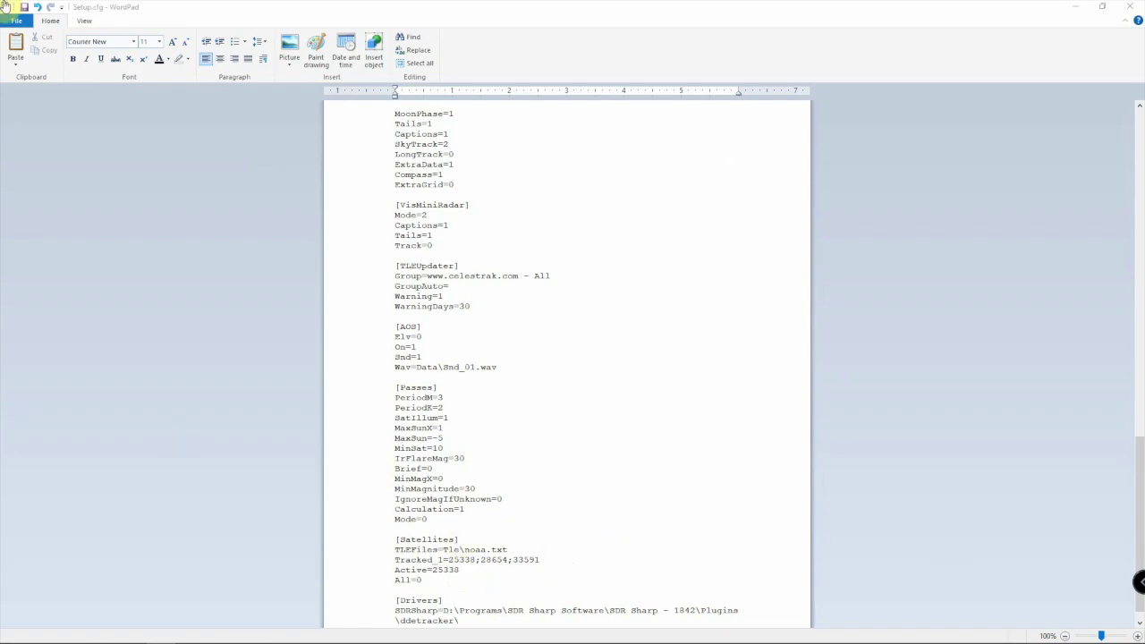
right_click(476, 626)
click(496, 581)
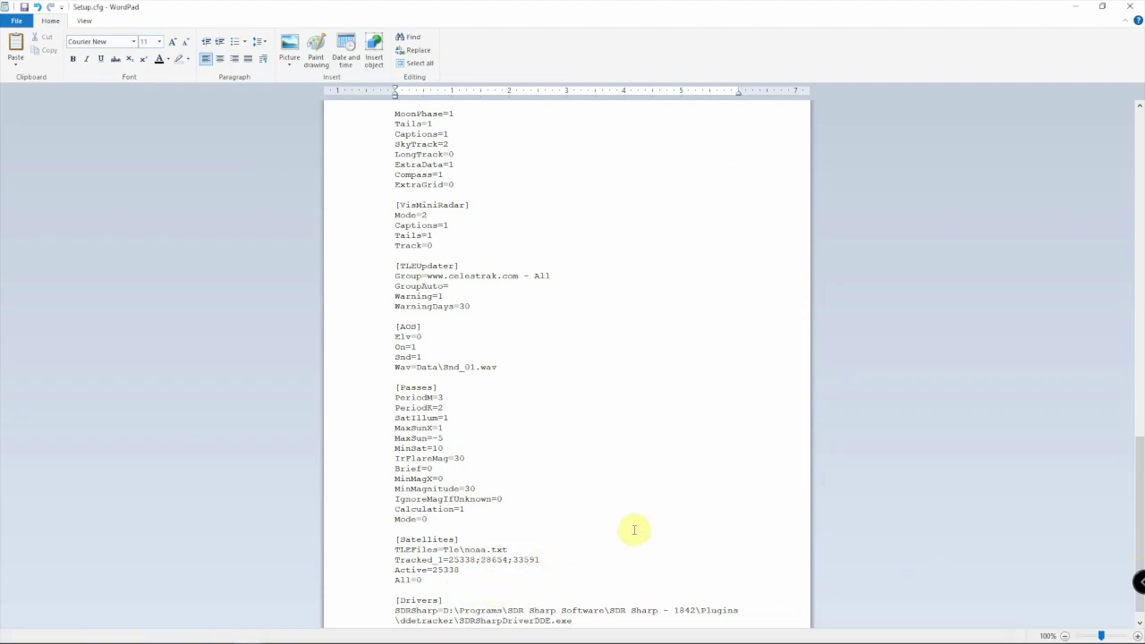
scroll(633, 529, down, 1)
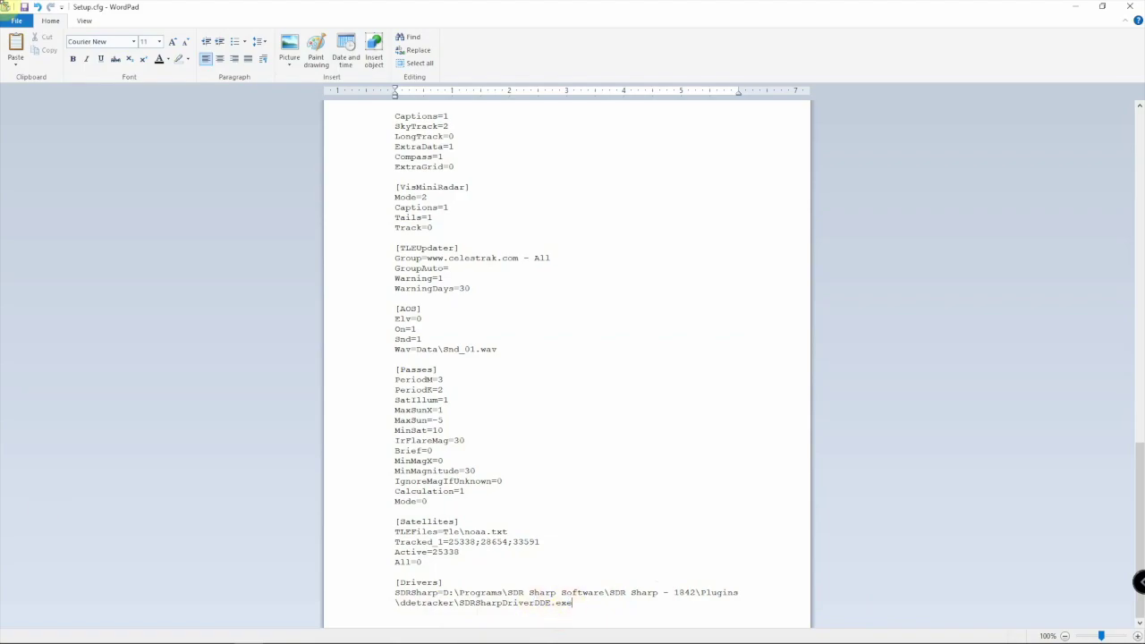
Close the ddetracker Explorer window and save Setup.cfg
key(alt+Tab)
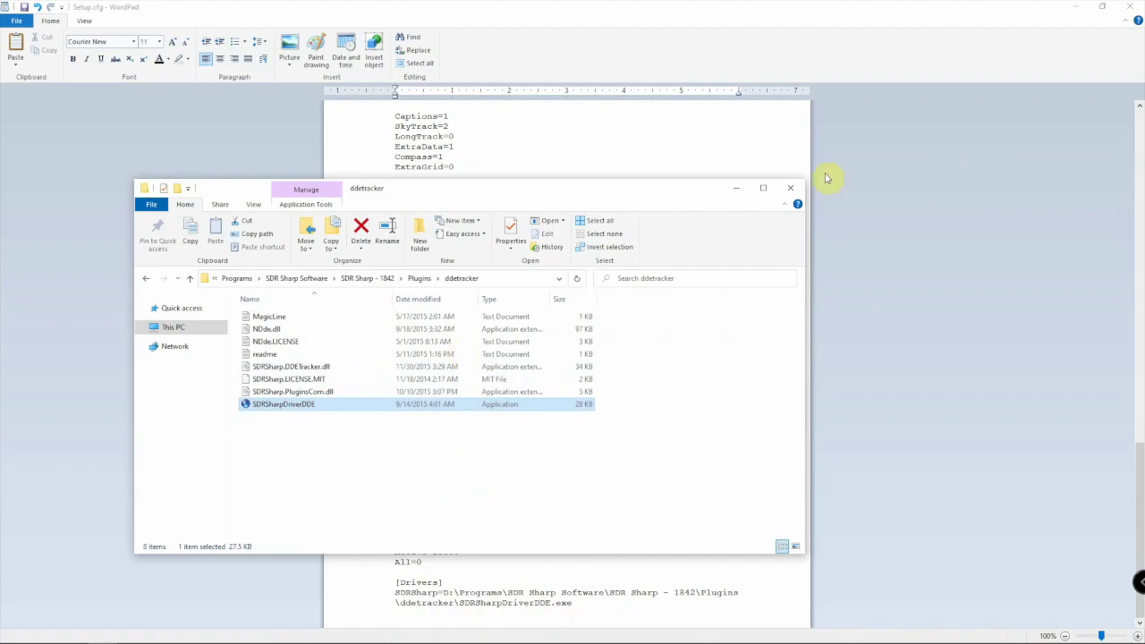
click(790, 189)
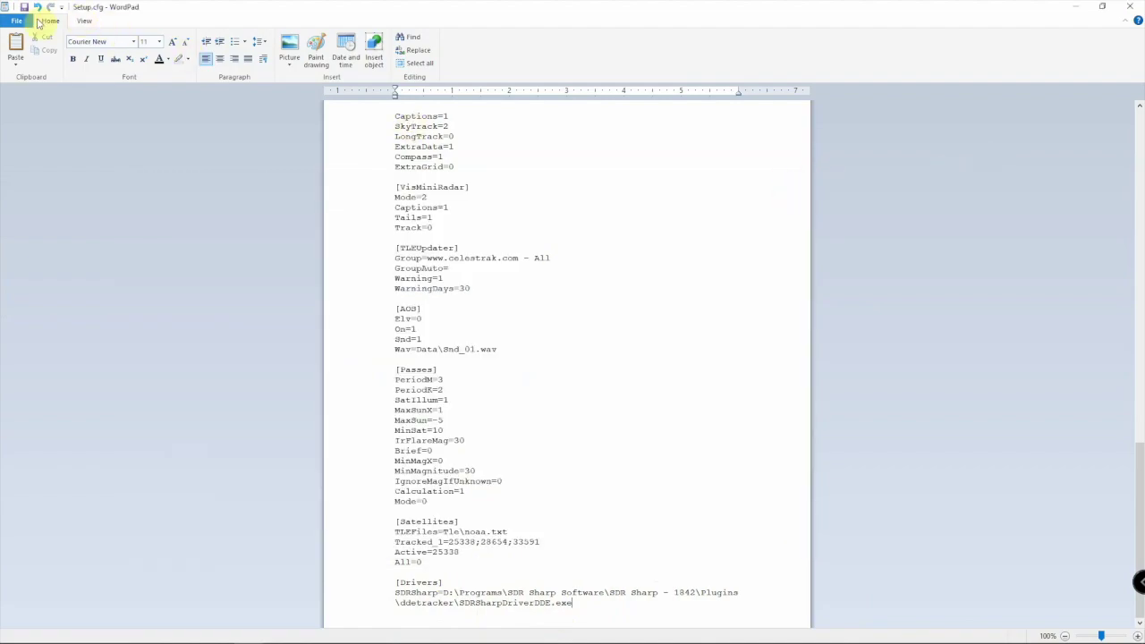
click(25, 19)
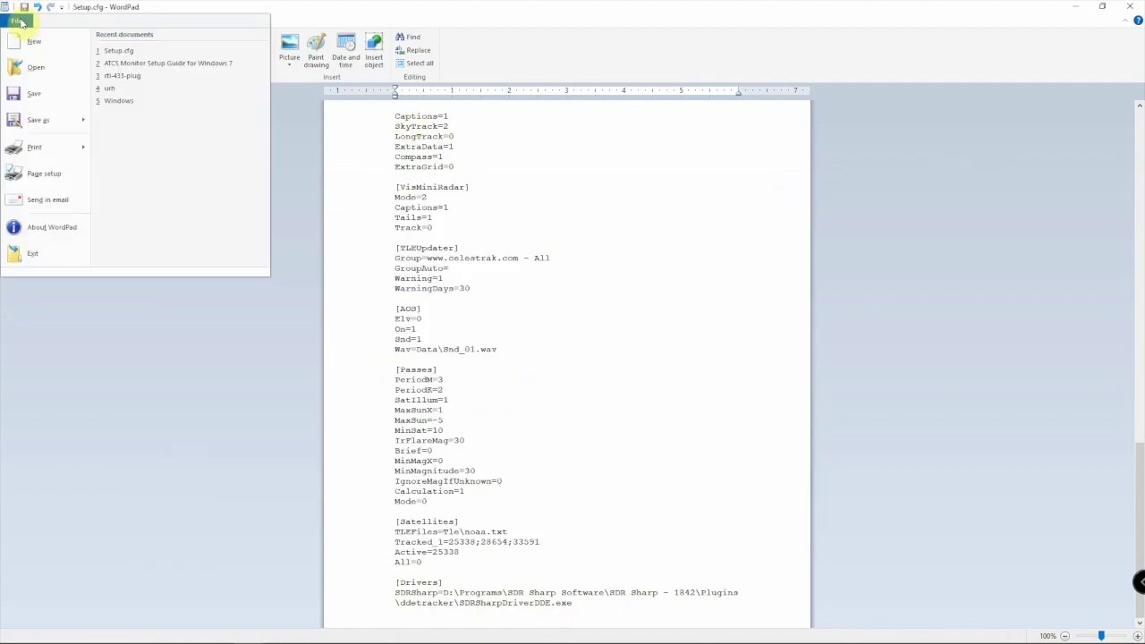
click(18, 92)
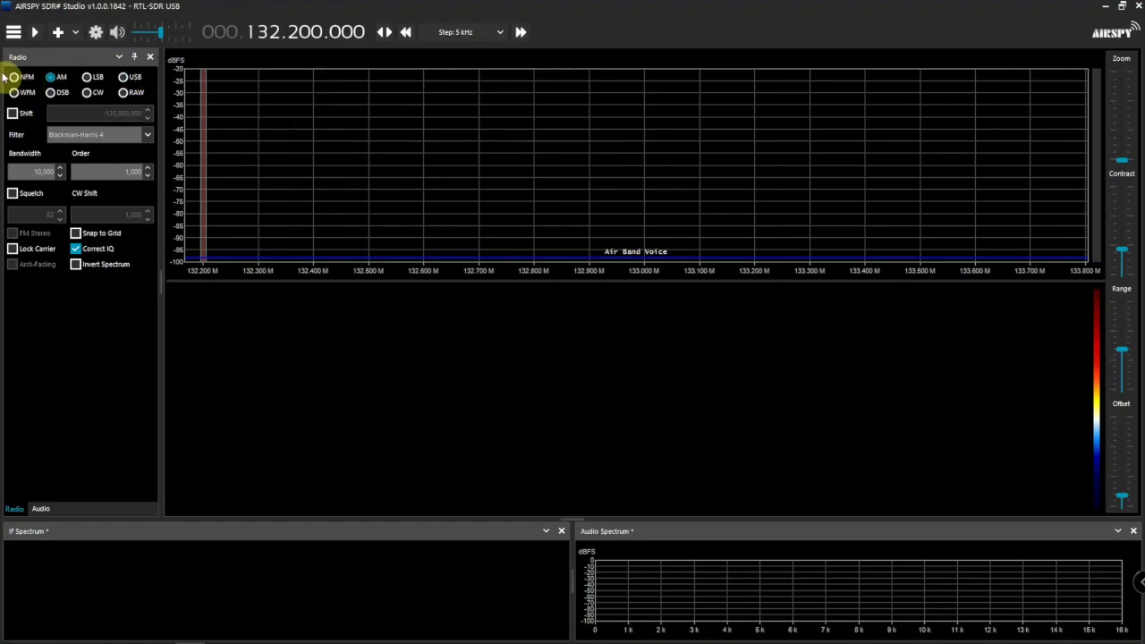
Add the Tracking DDE Client v1.2 panel in SDR# and open its Scheduler configuration
click(14, 33)
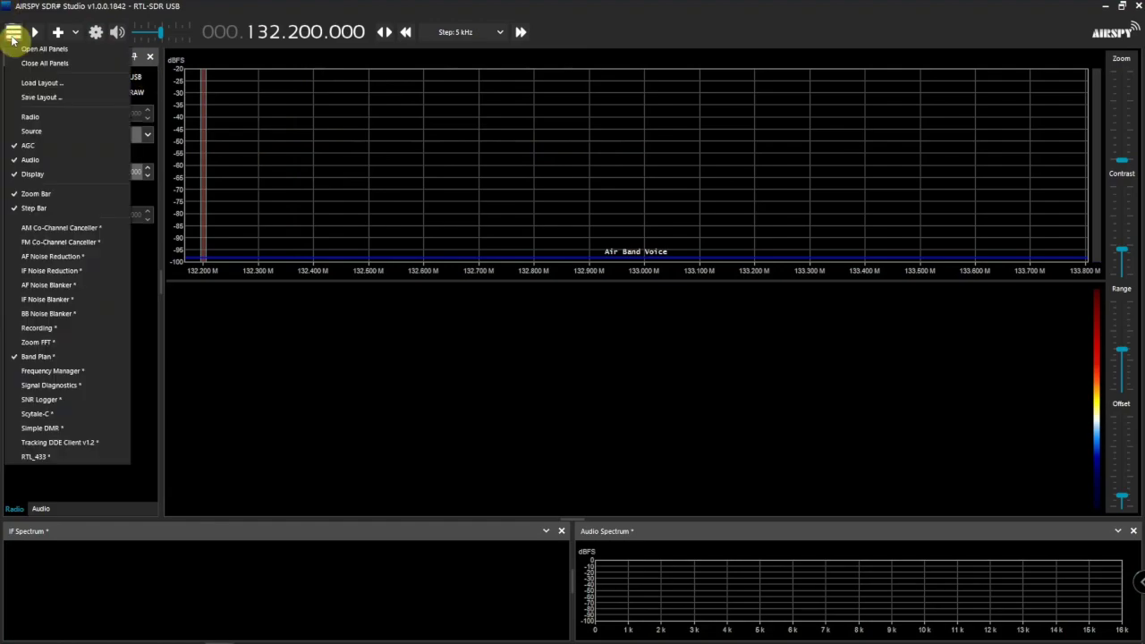
click(54, 447)
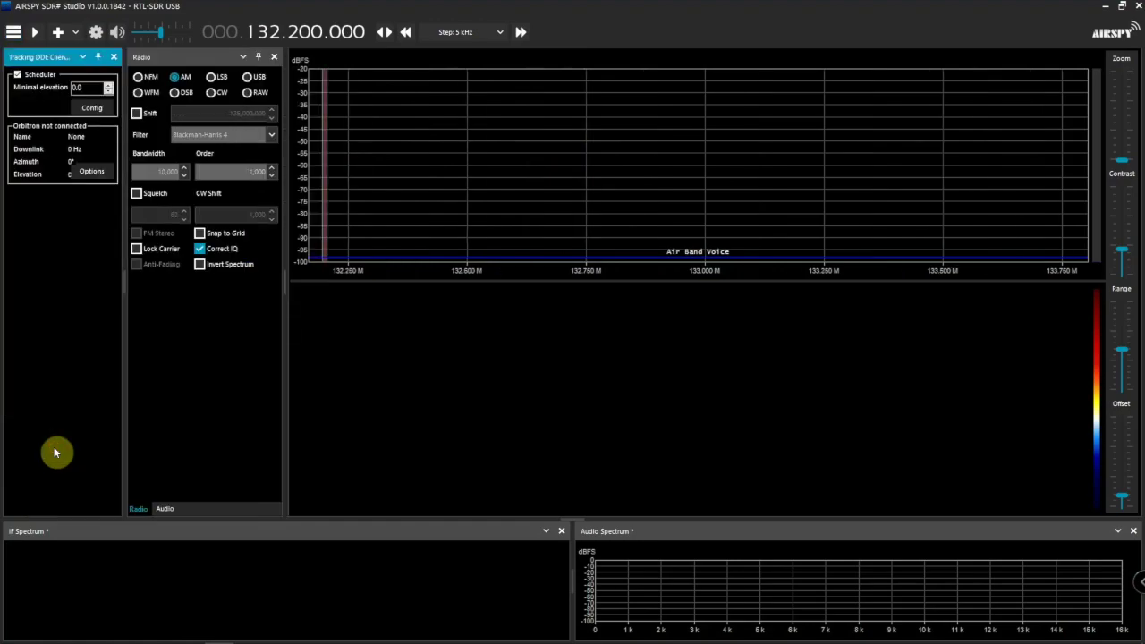
click(96, 109)
Center the Scheduler and inspect NOAA_15's name and AOS commands, picking radio_Start
drag(187, 33, 444, 262)
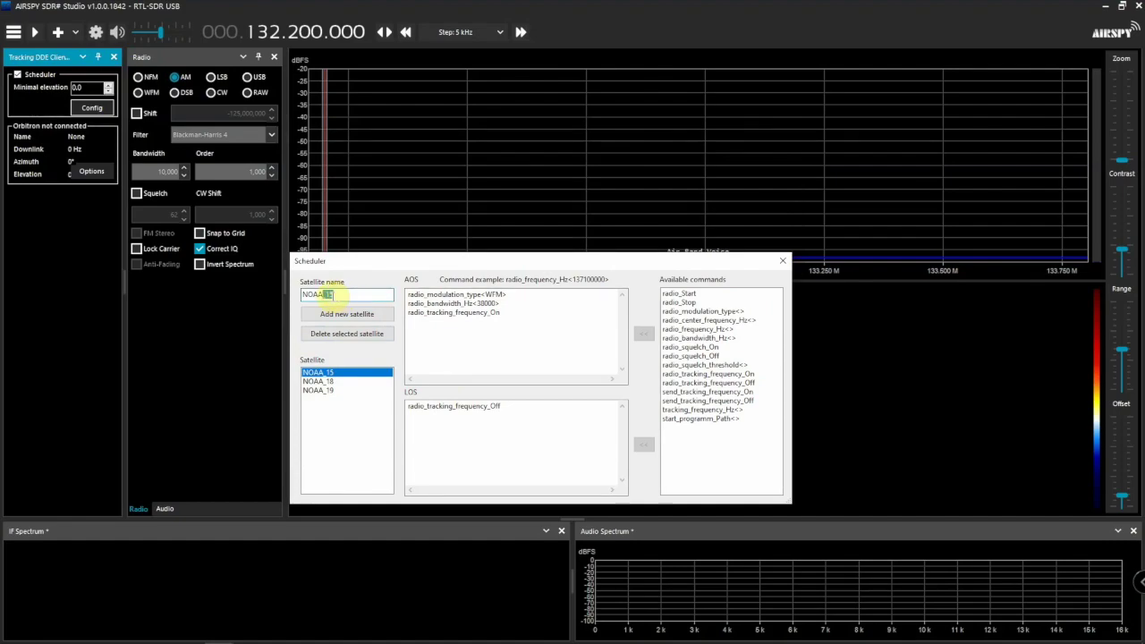
drag(330, 295, 301, 299)
click(372, 293)
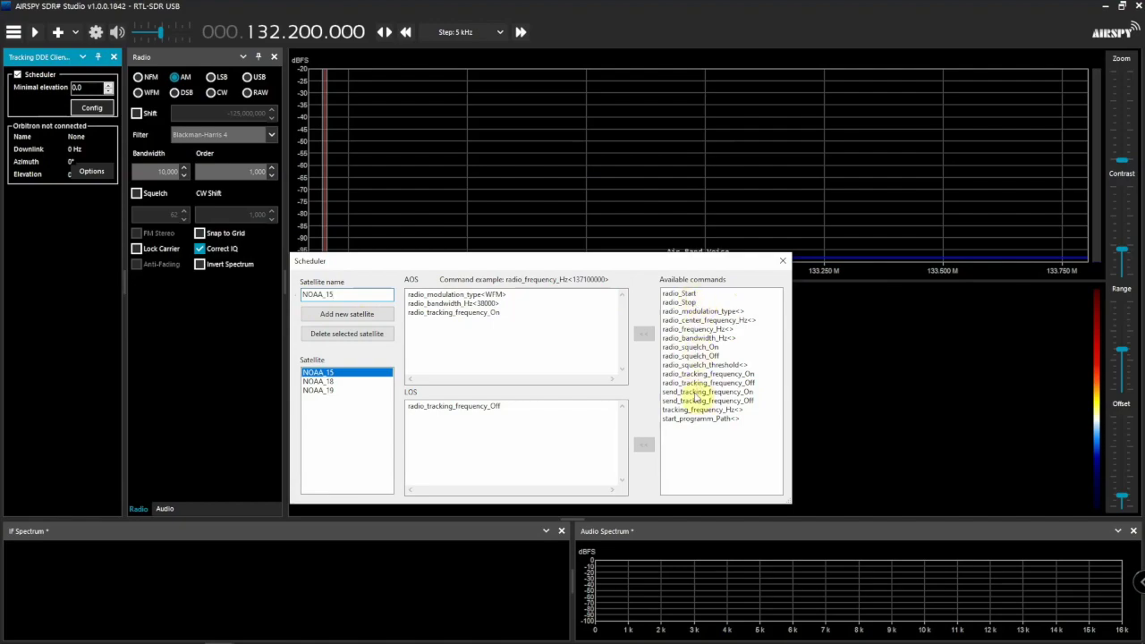
click(453, 313)
click(678, 295)
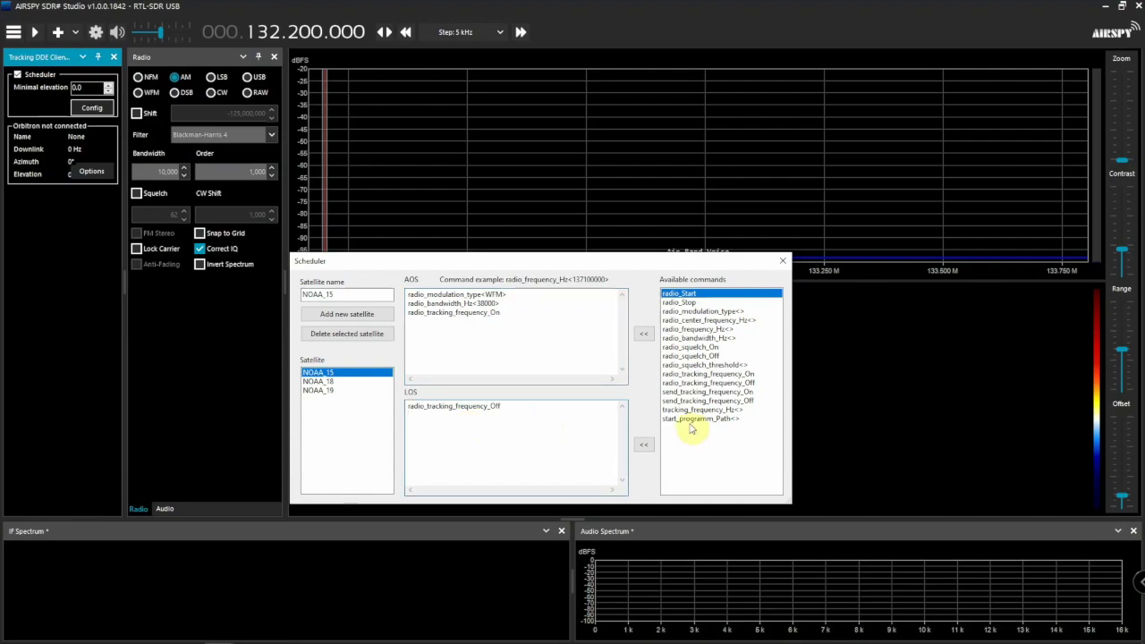
Compare NOAA_18, NOAA_19 and NOAA_15 scheduled commands, then close the Scheduler
click(327, 382)
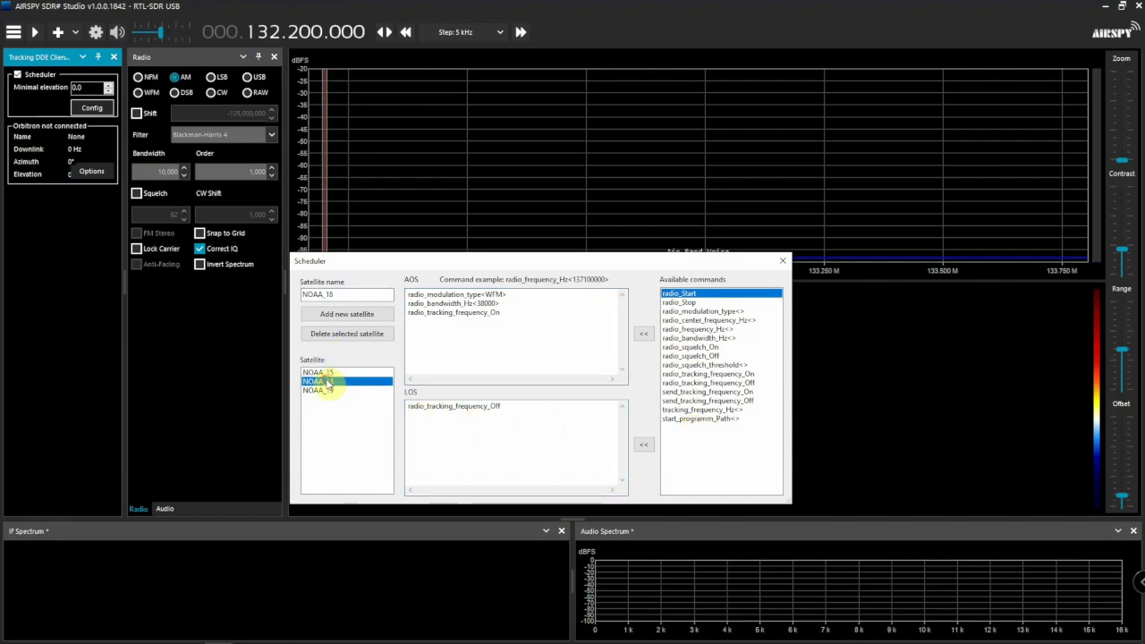
click(331, 294)
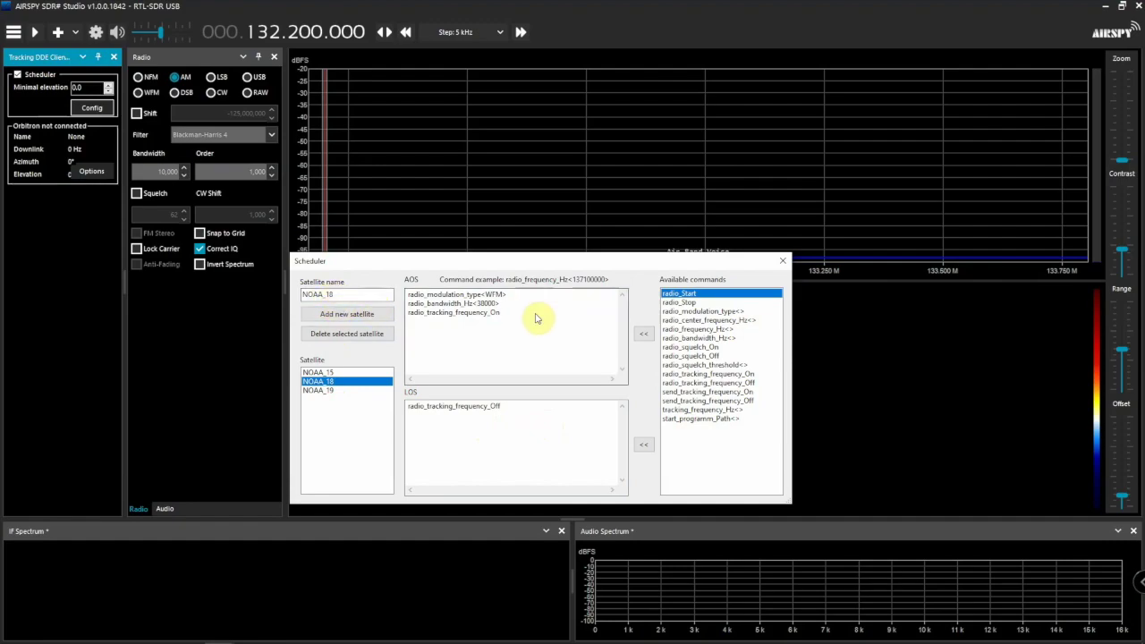
click(338, 391)
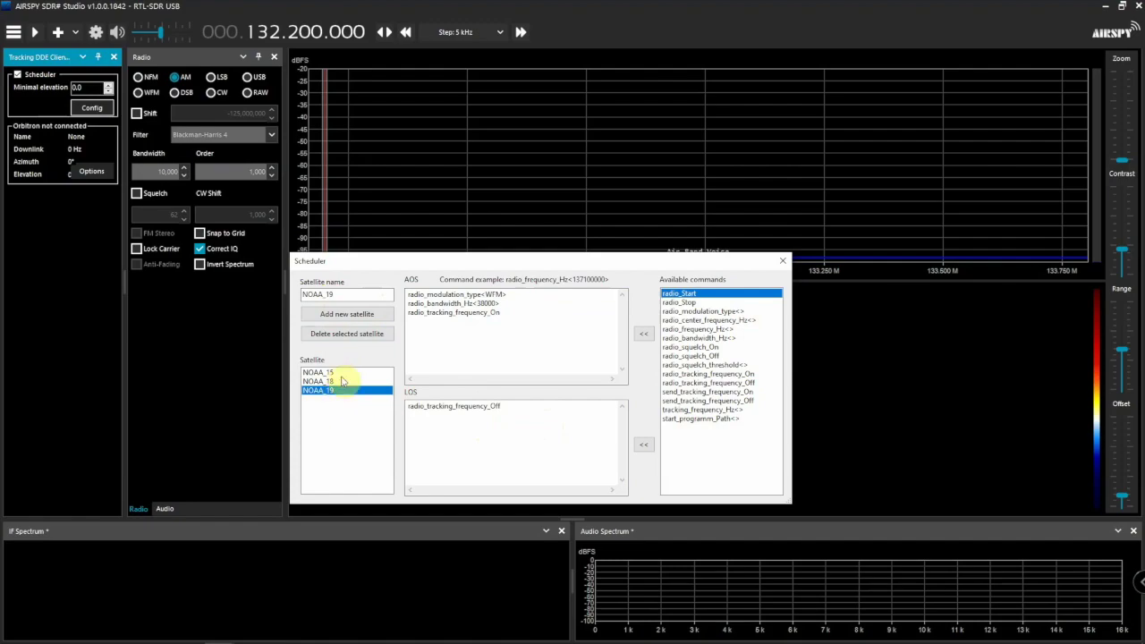
click(341, 381)
click(343, 397)
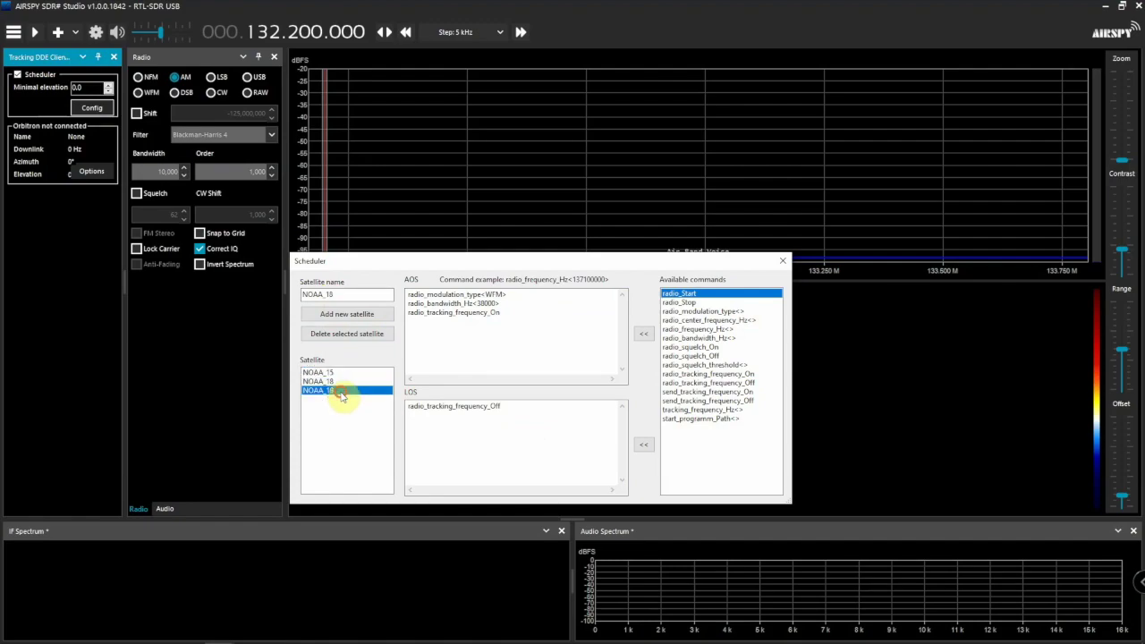
click(342, 394)
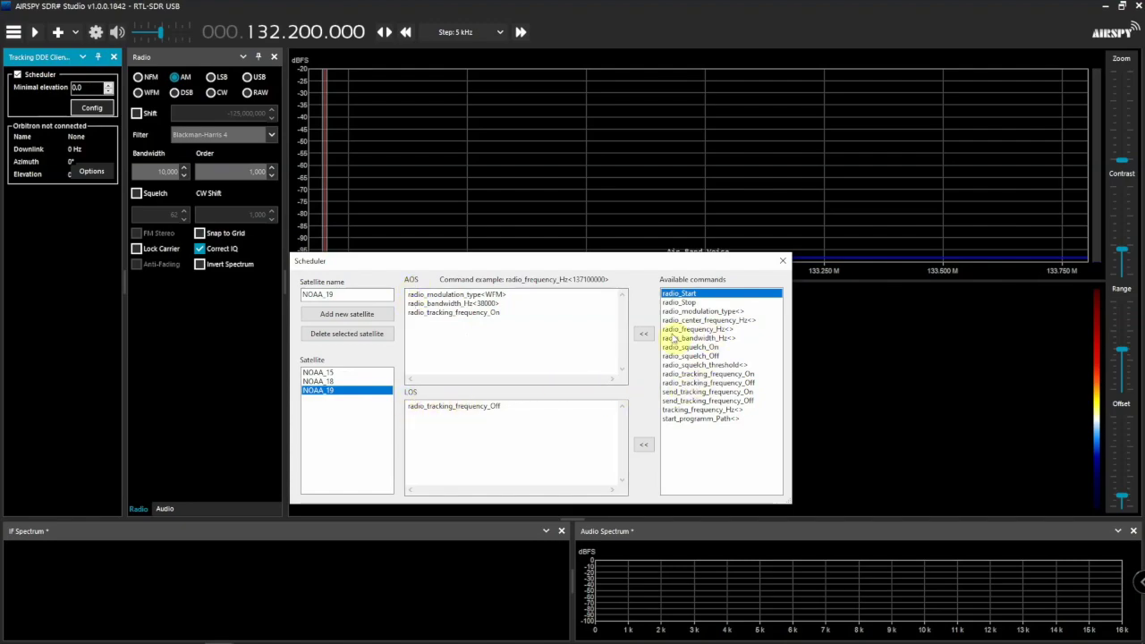
click(331, 381)
click(333, 372)
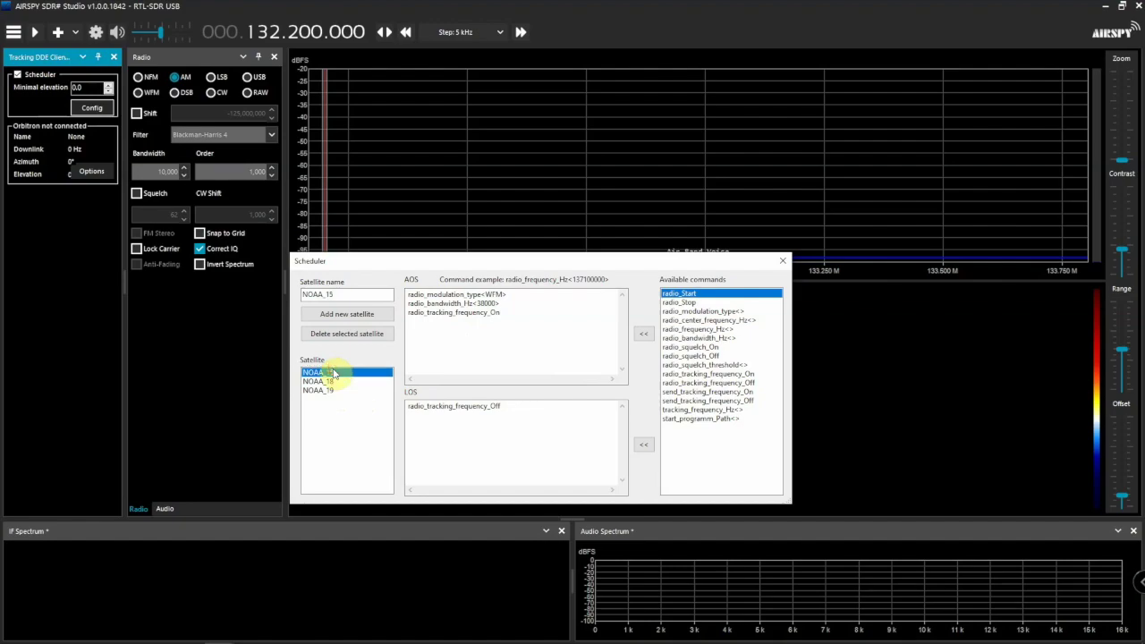
click(329, 381)
click(329, 390)
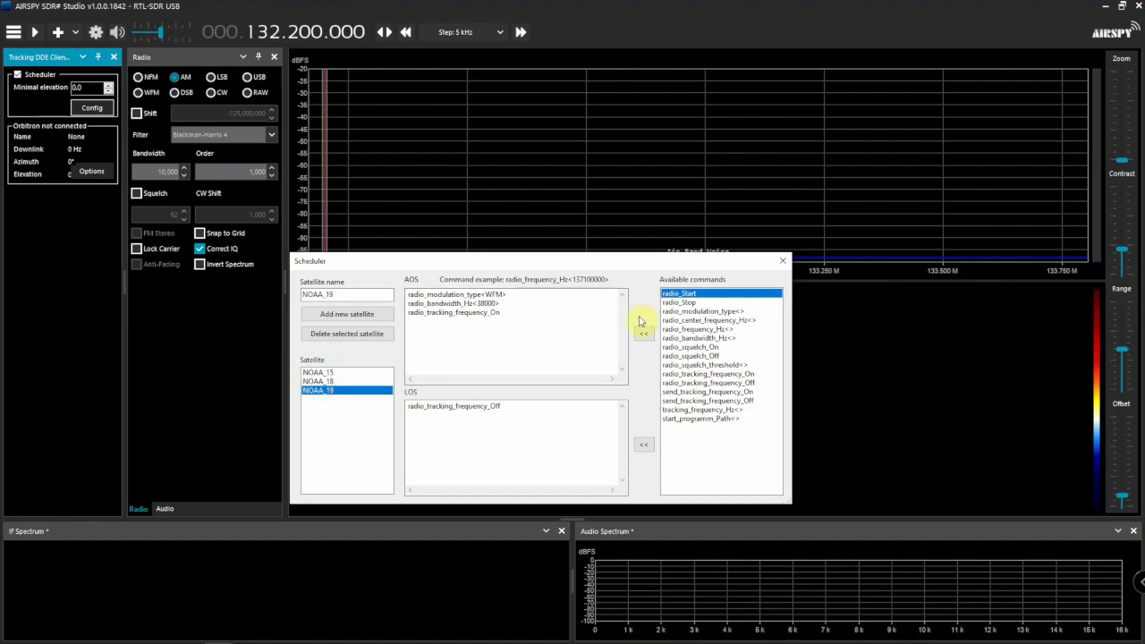
click(785, 261)
Reopen the Scheduler, add radio_center_frequency_Hz<> to NOAA_15's AOS commands, then delete it
click(91, 110)
drag(143, 54, 437, 267)
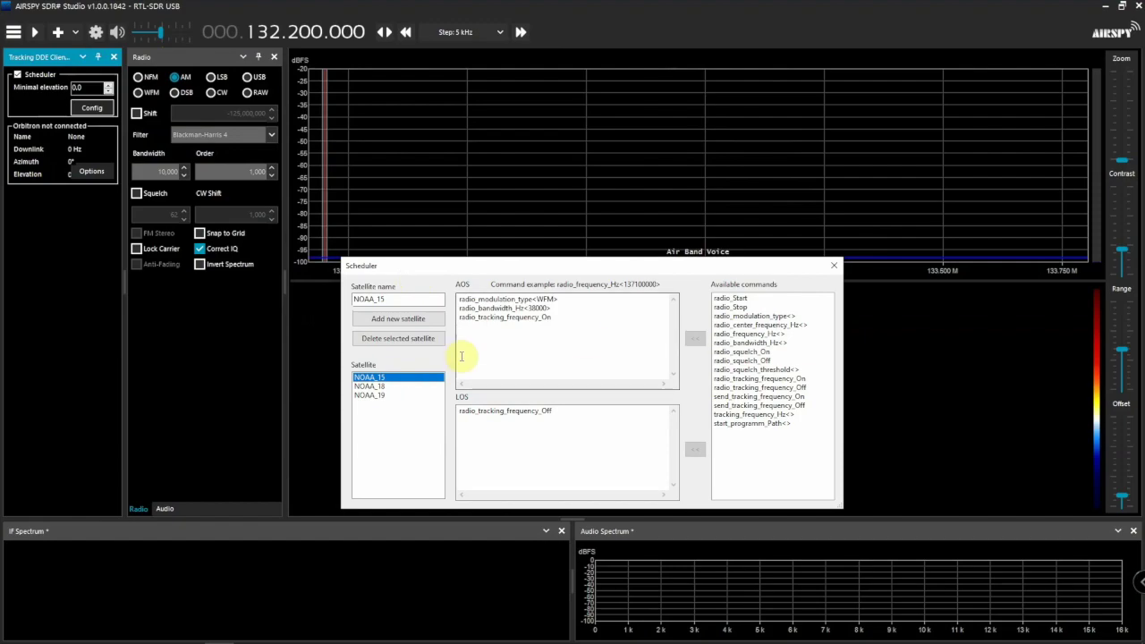
click(536, 326)
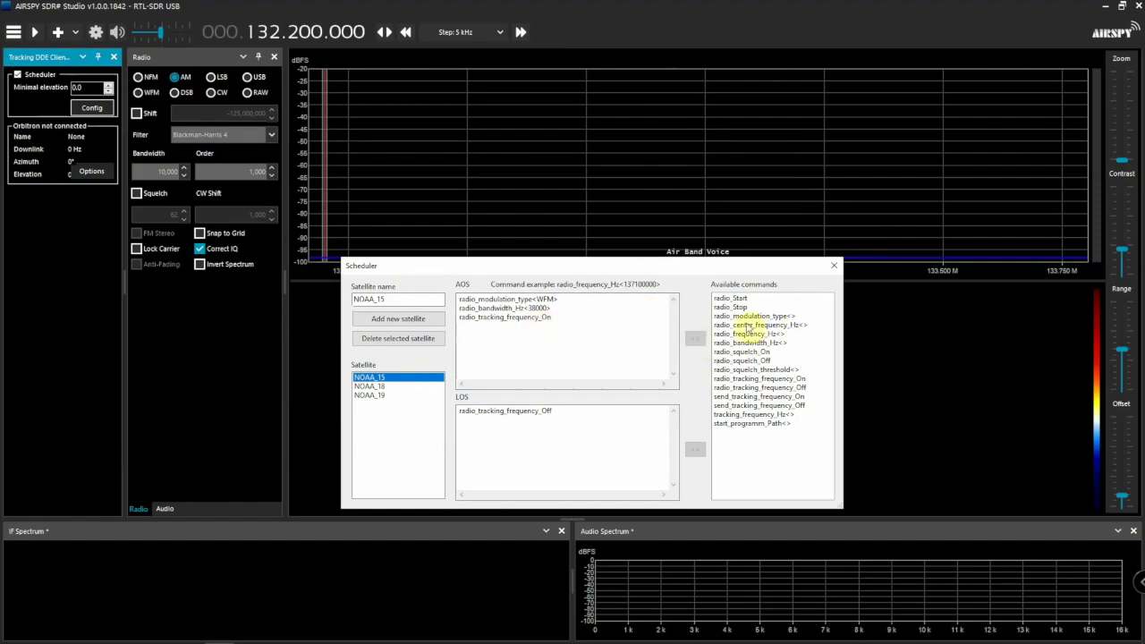
click(748, 325)
click(695, 338)
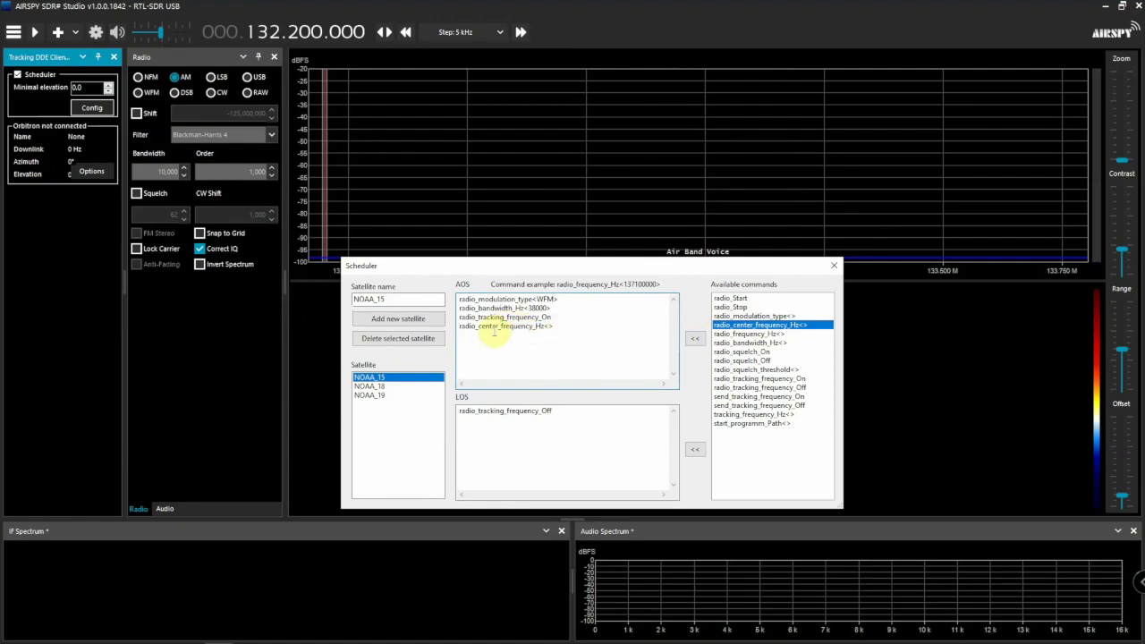
double_click(458, 327)
key(Delete)
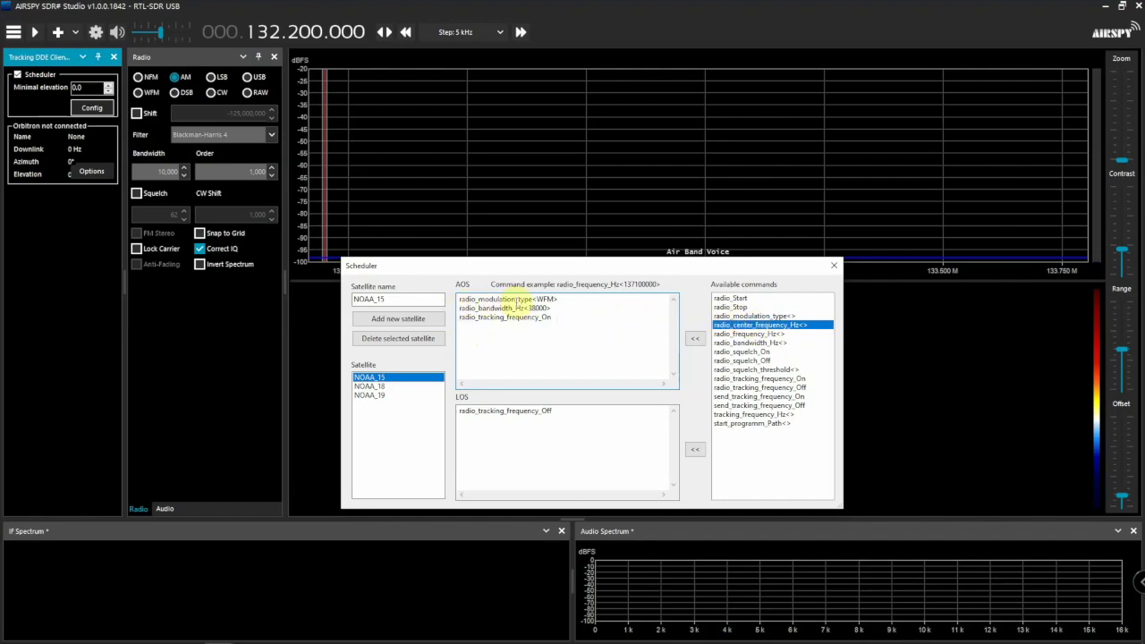
Add radio_modulation_type<> to the AOS commands, then delete that line again
click(741, 315)
click(694, 343)
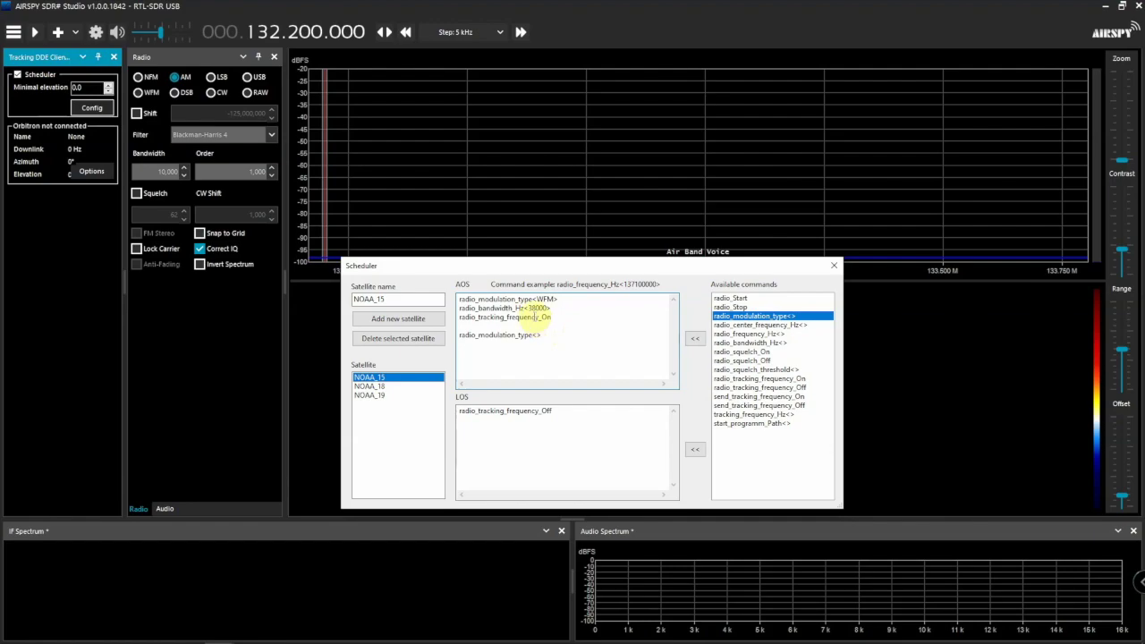
click(548, 335)
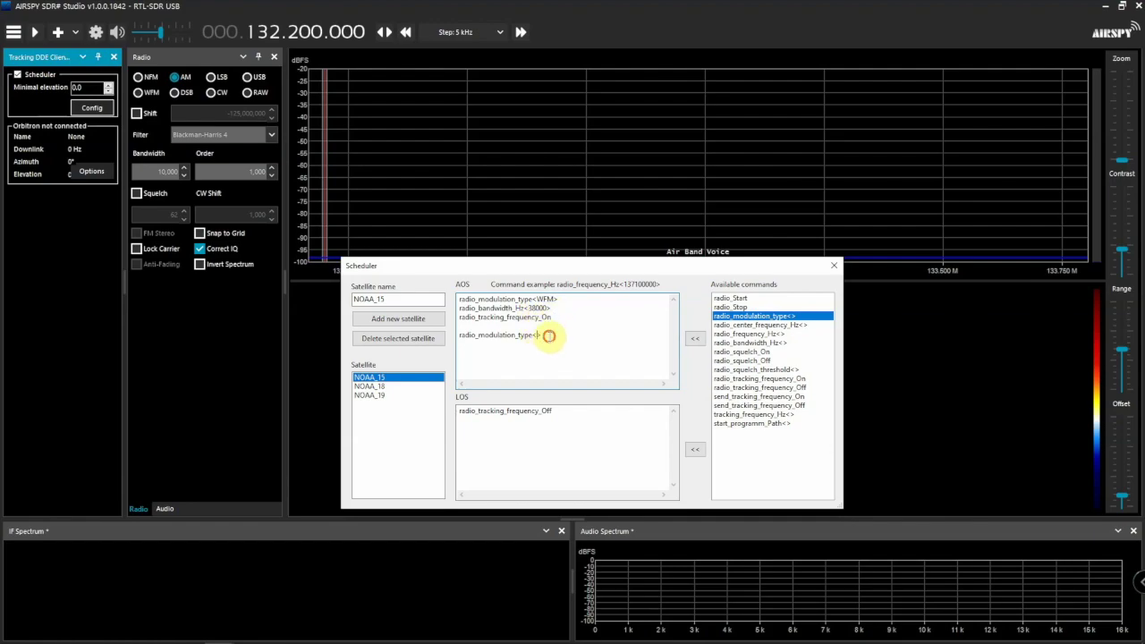
drag(549, 336, 467, 337)
key(Delete)
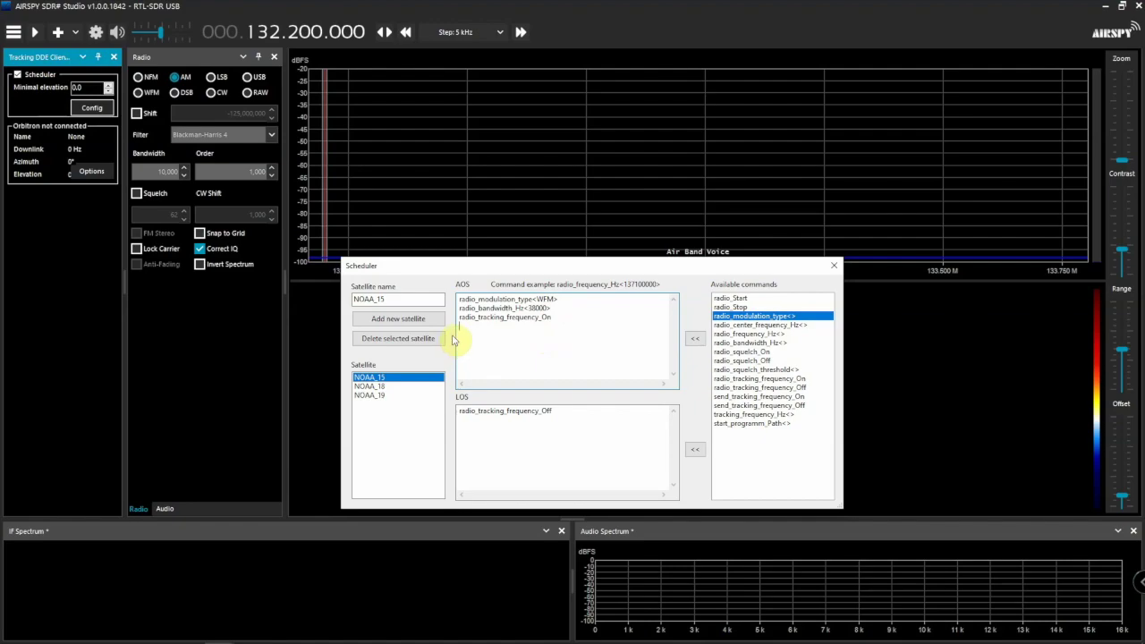
Recheck NOAA_18, NOAA_19 and NOAA_15 commands, close the Scheduler and minimise SDR#
click(368, 385)
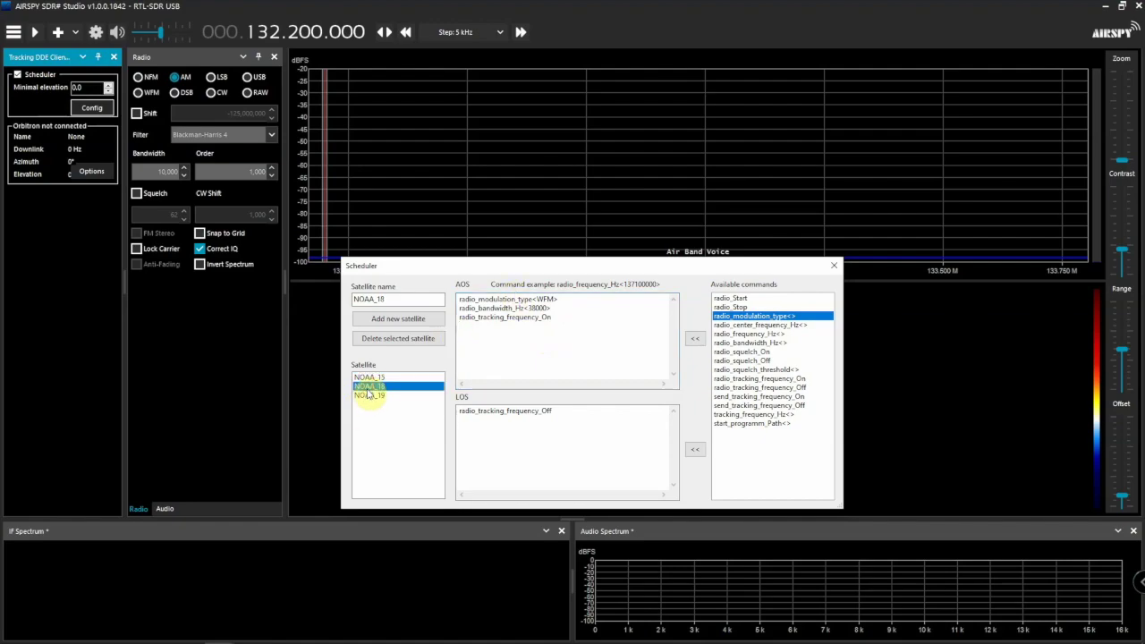
click(368, 396)
click(367, 386)
click(368, 376)
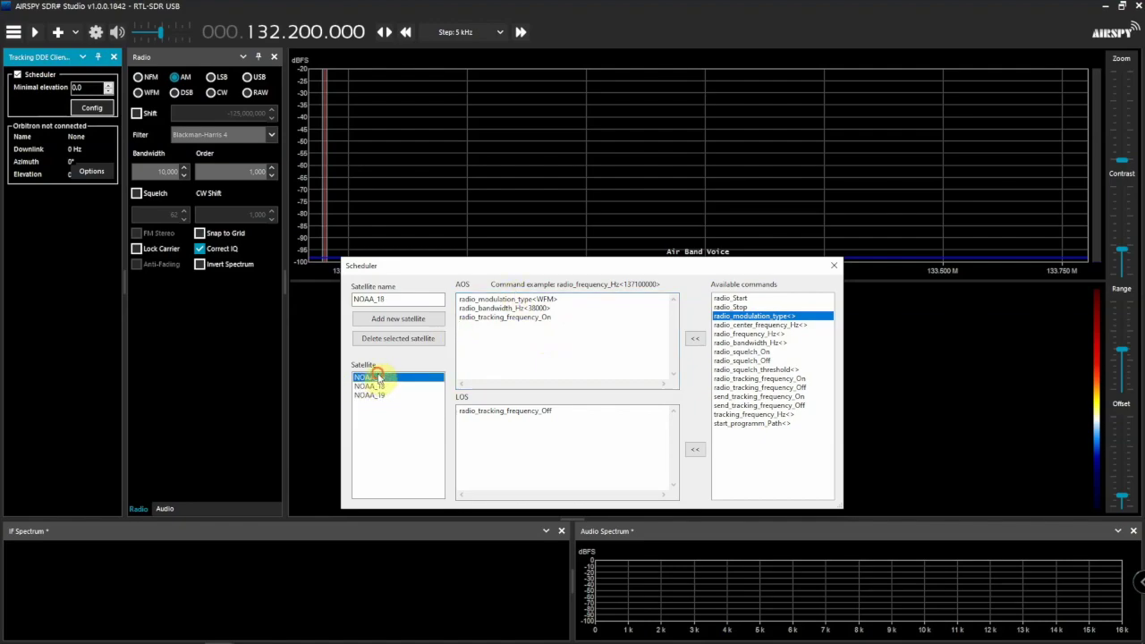
click(833, 266)
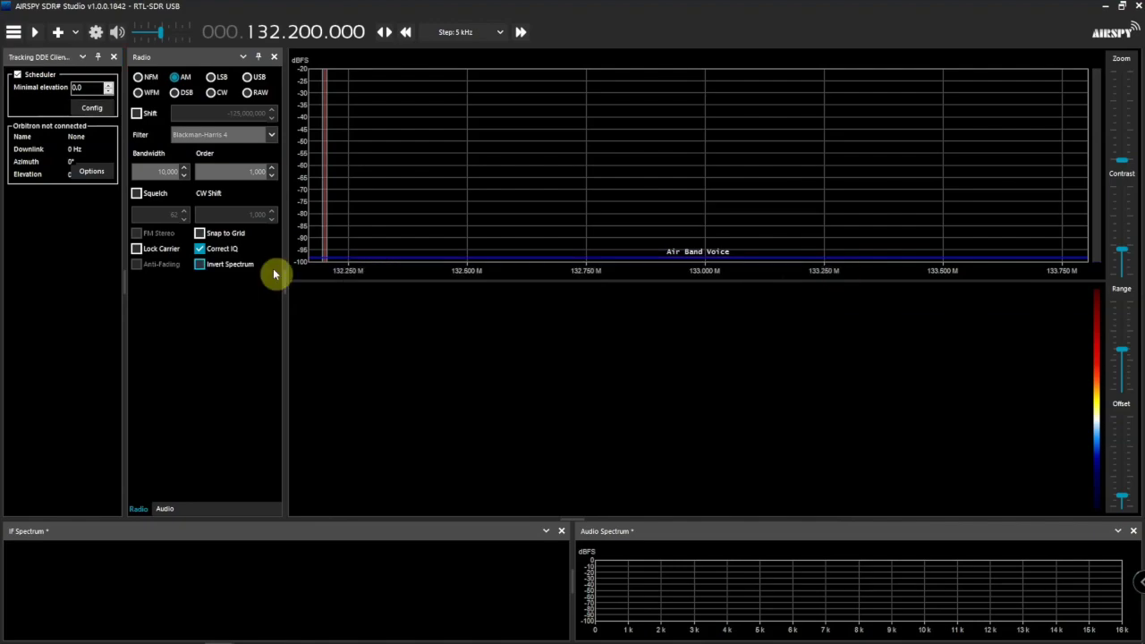
click(1109, 6)
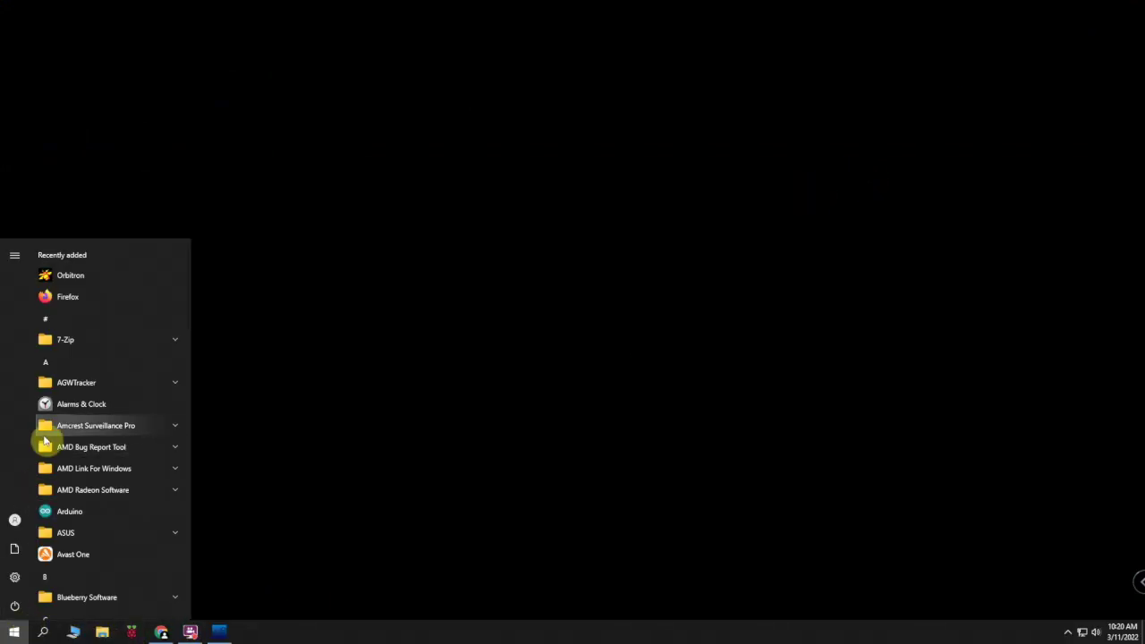
Launch Orbitron with administrator approval, maximise it and show the Rotor/Radio tab
click(49, 228)
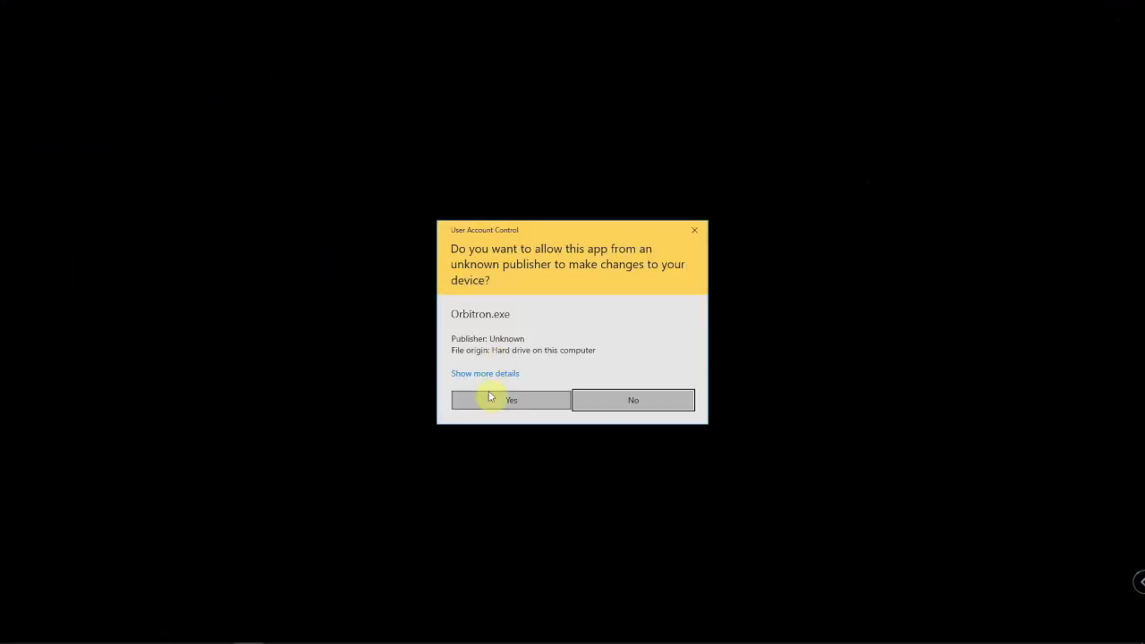
click(486, 401)
double_click(545, 141)
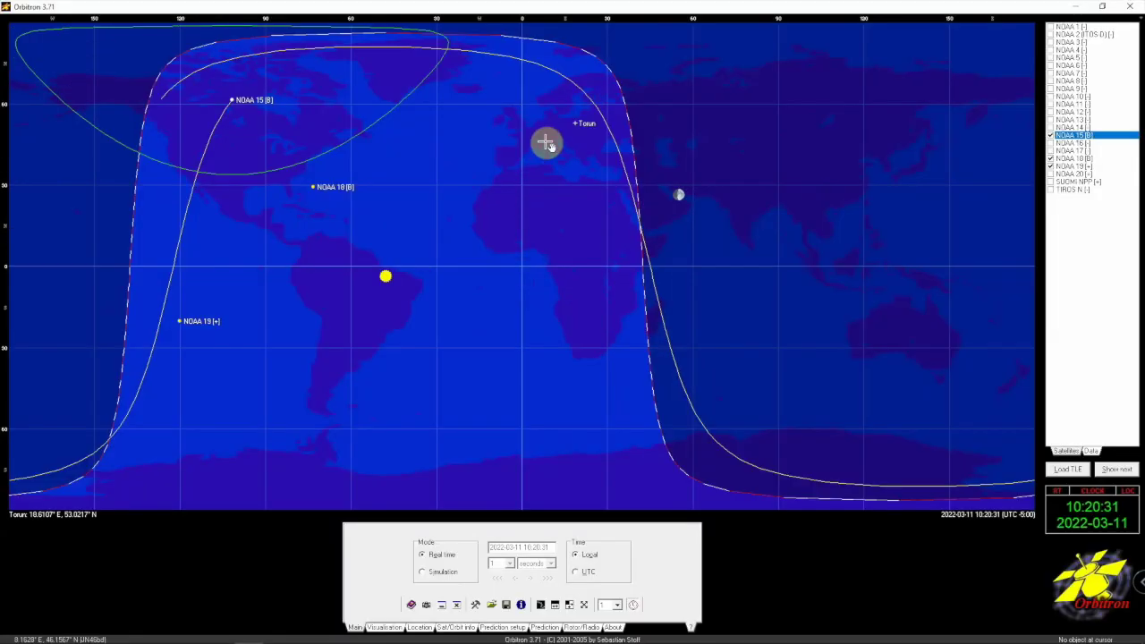
click(570, 628)
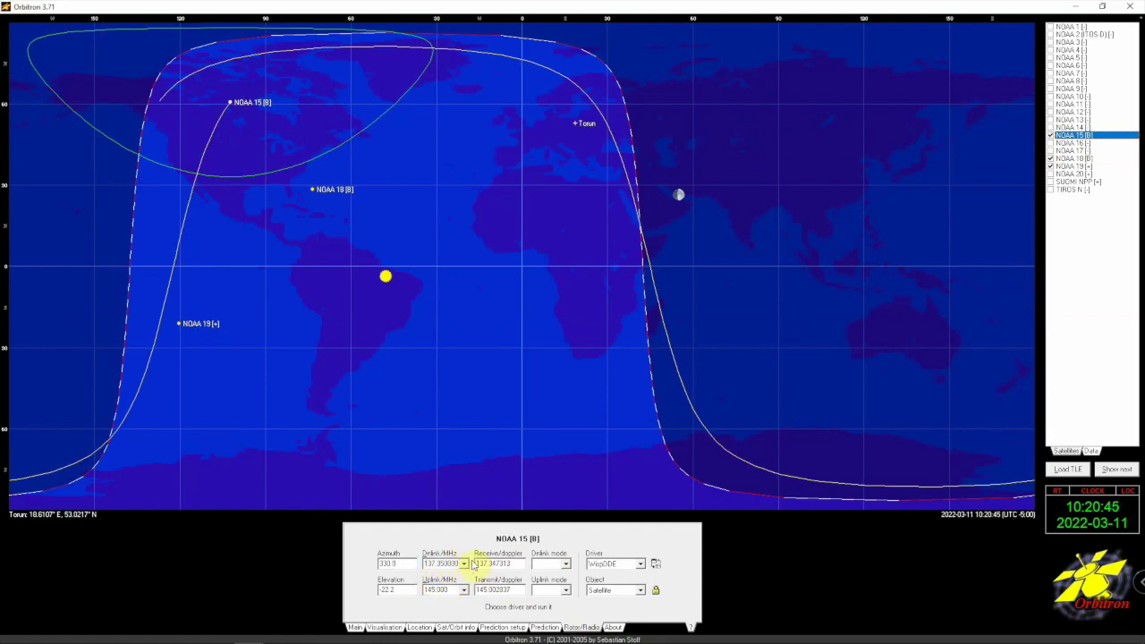
Check NOAA 18 and NOAA 19, then select NOAA 15 with its 137.350000 MHz downlink
click(1077, 158)
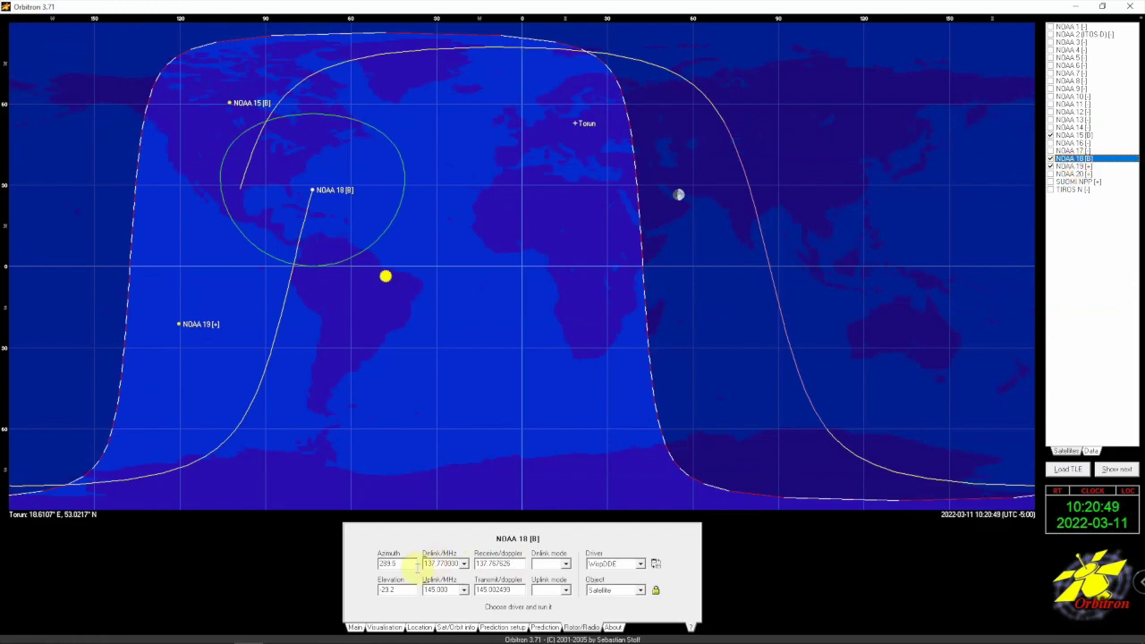
click(1076, 167)
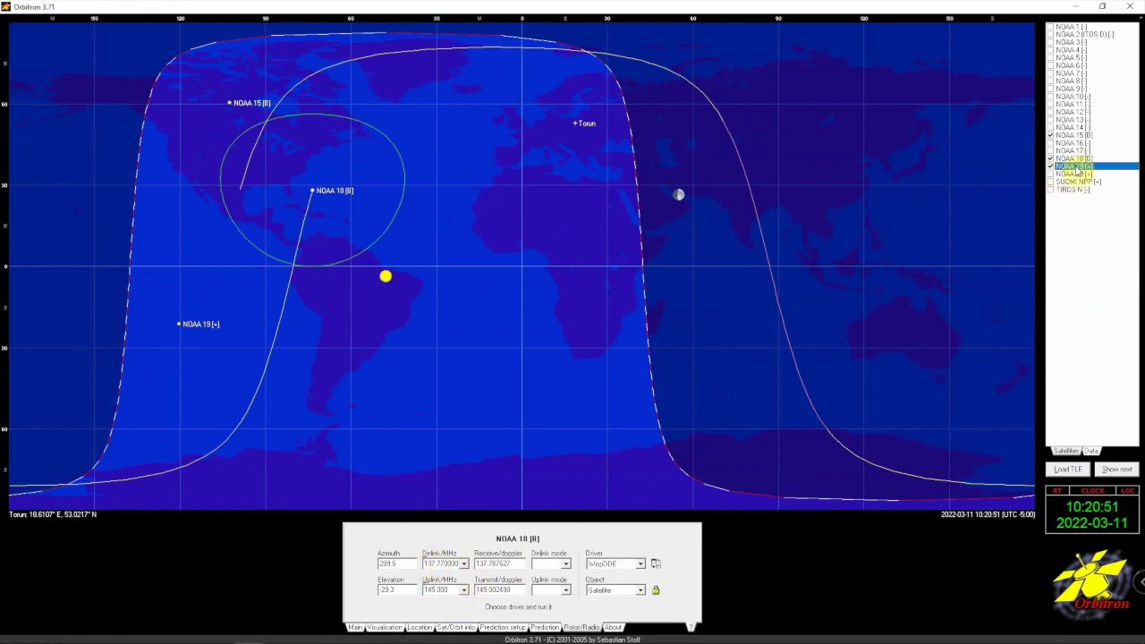
click(1082, 136)
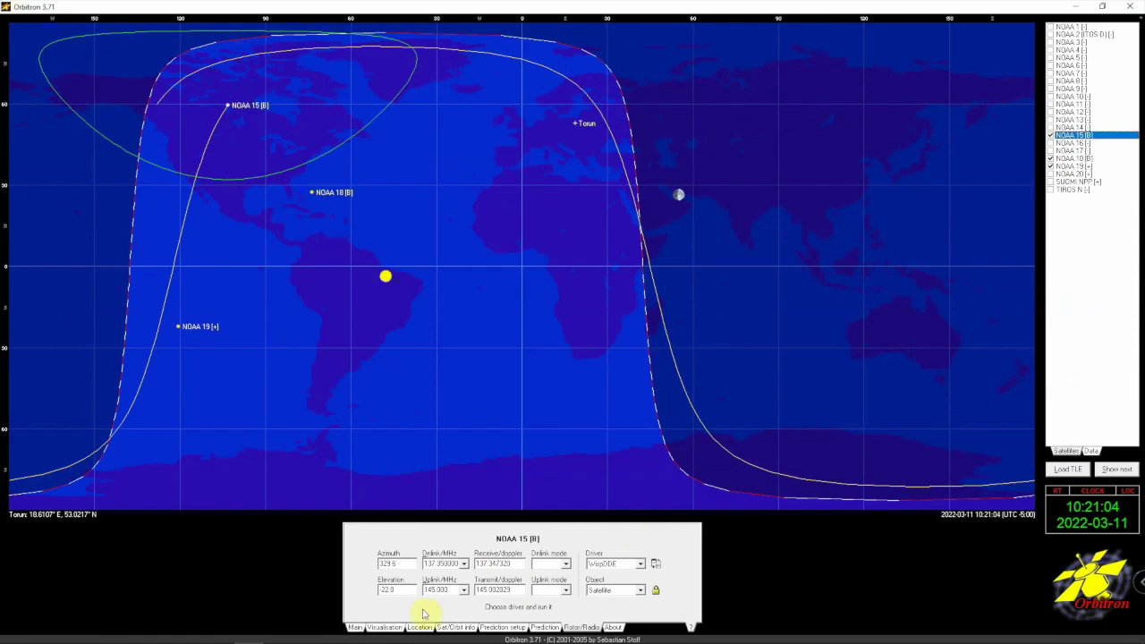
Give NOAA 15 a 137.62 MHz FM-W downlink with the SDRSharp driver, then select NOAA 18
double_click(441, 563)
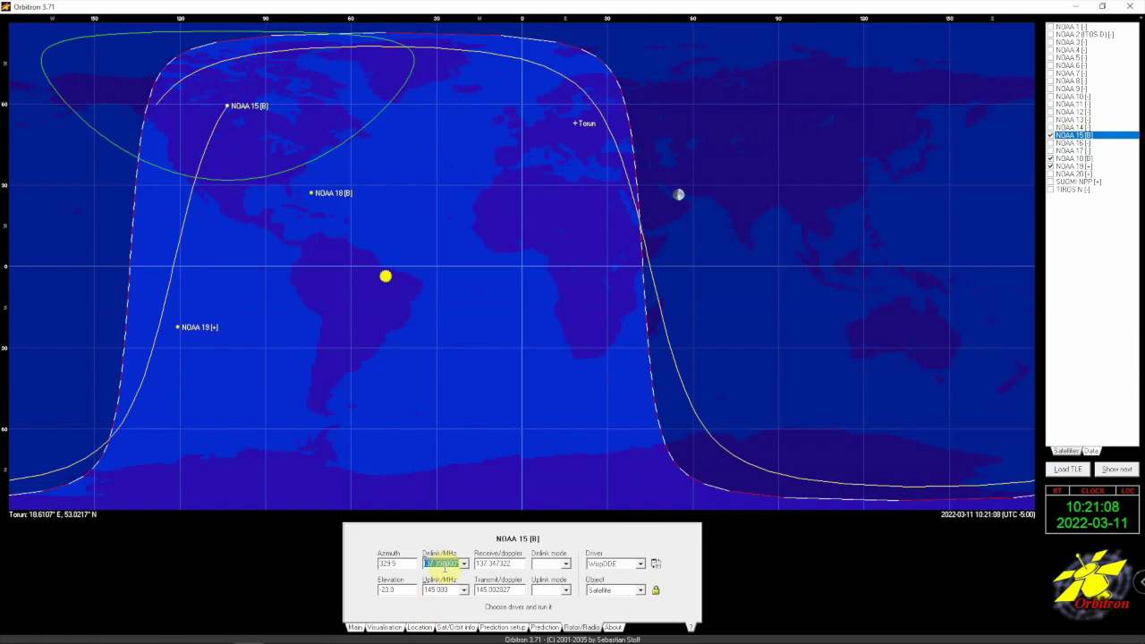
text(137.6)
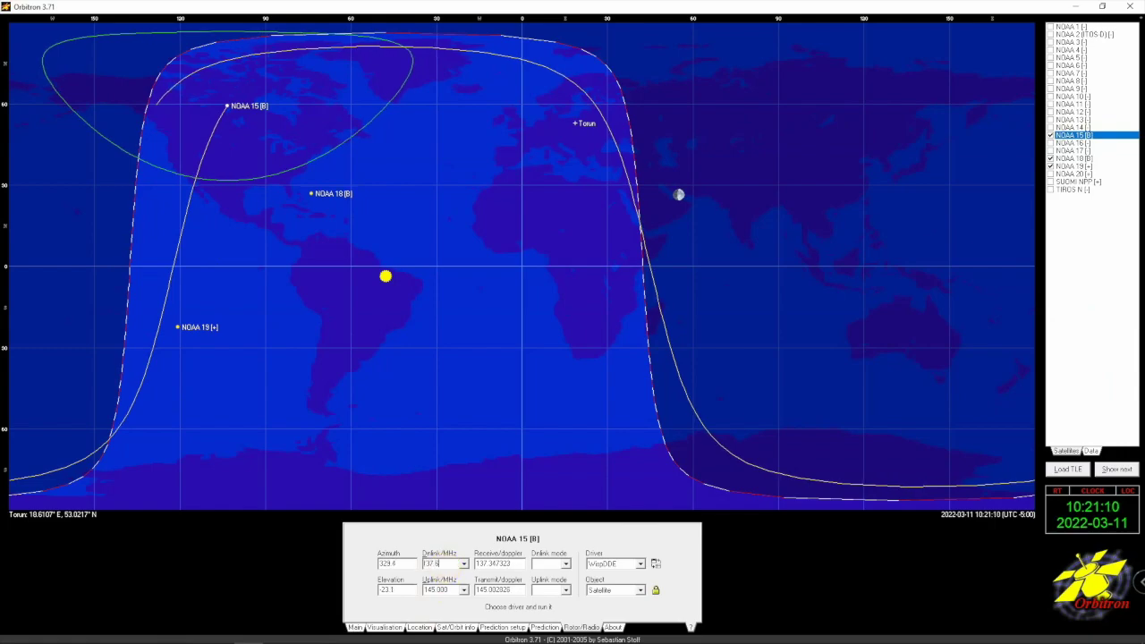
text(2)
key(Return)
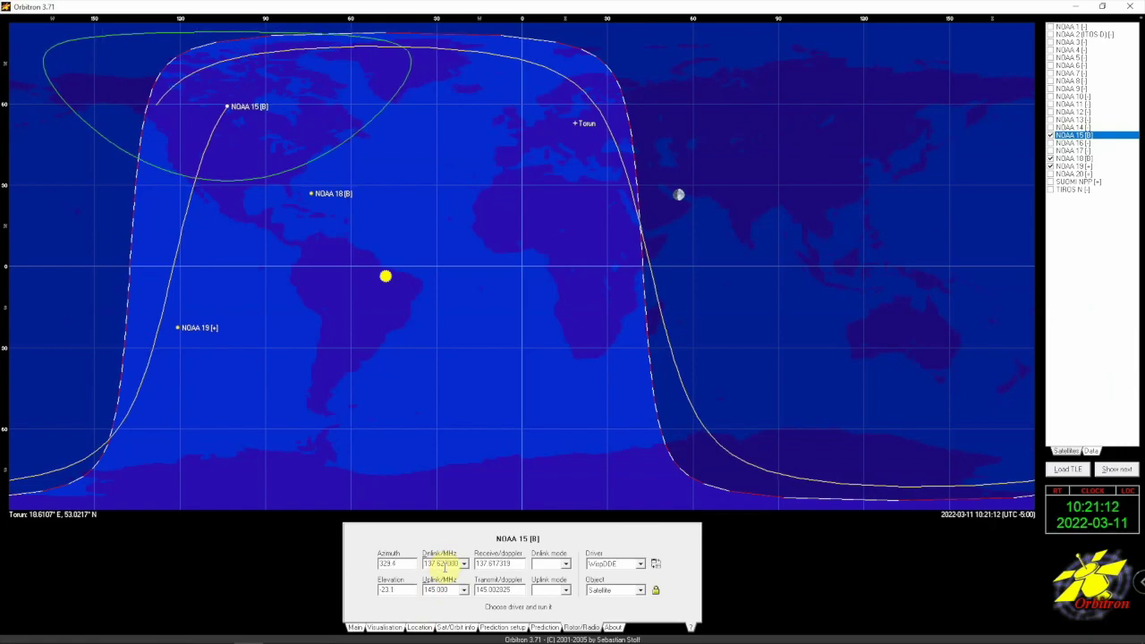
click(566, 564)
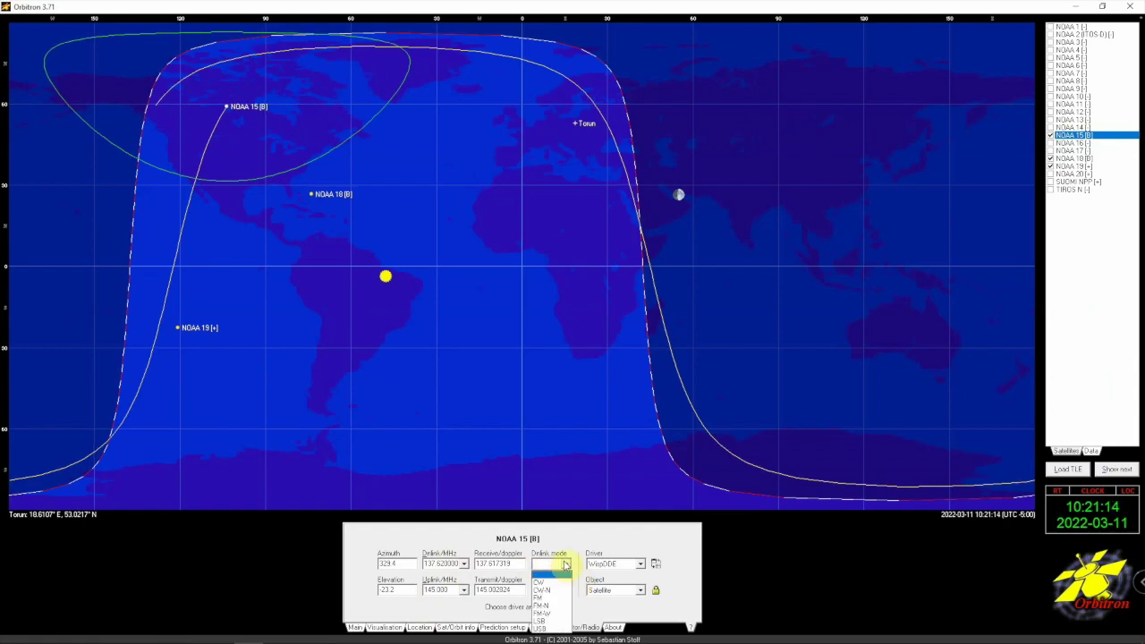
click(564, 615)
click(641, 564)
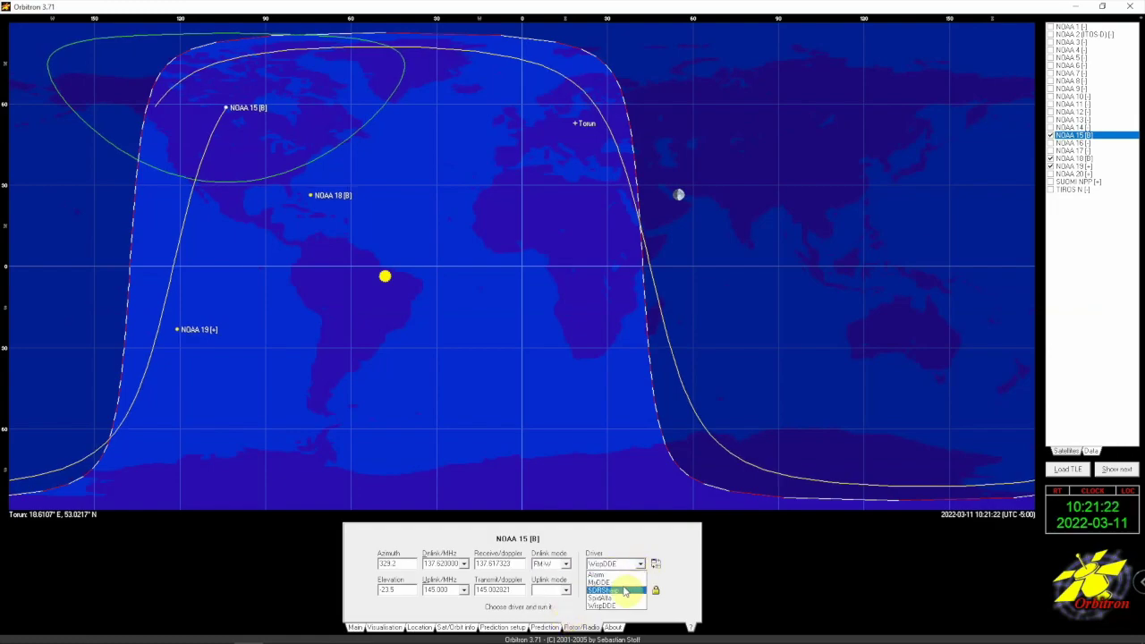
click(625, 591)
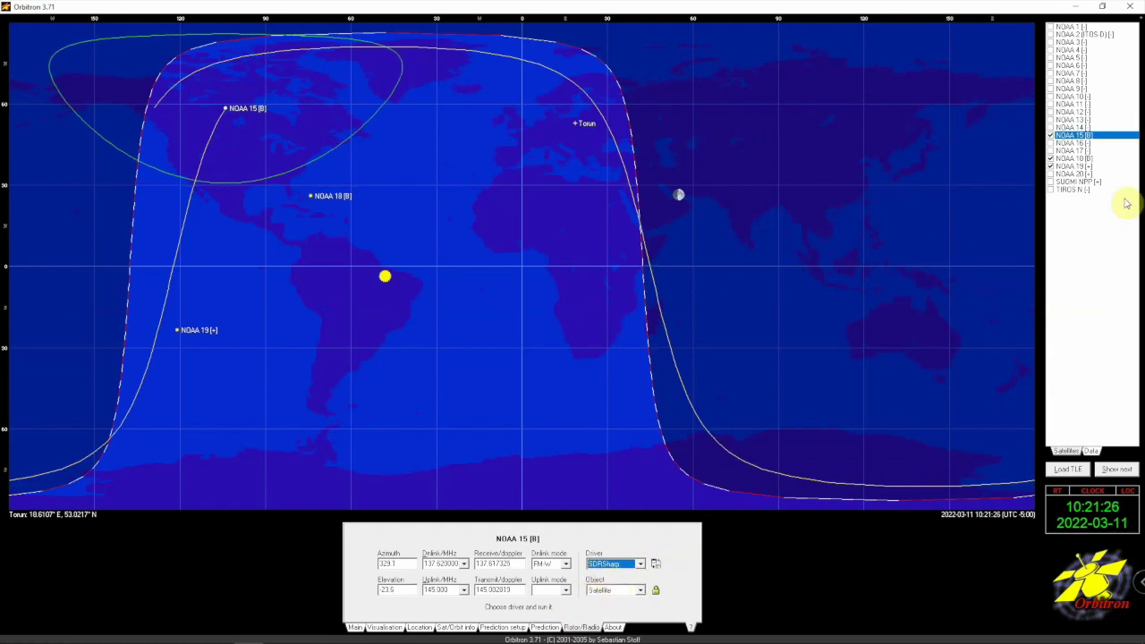
click(1069, 159)
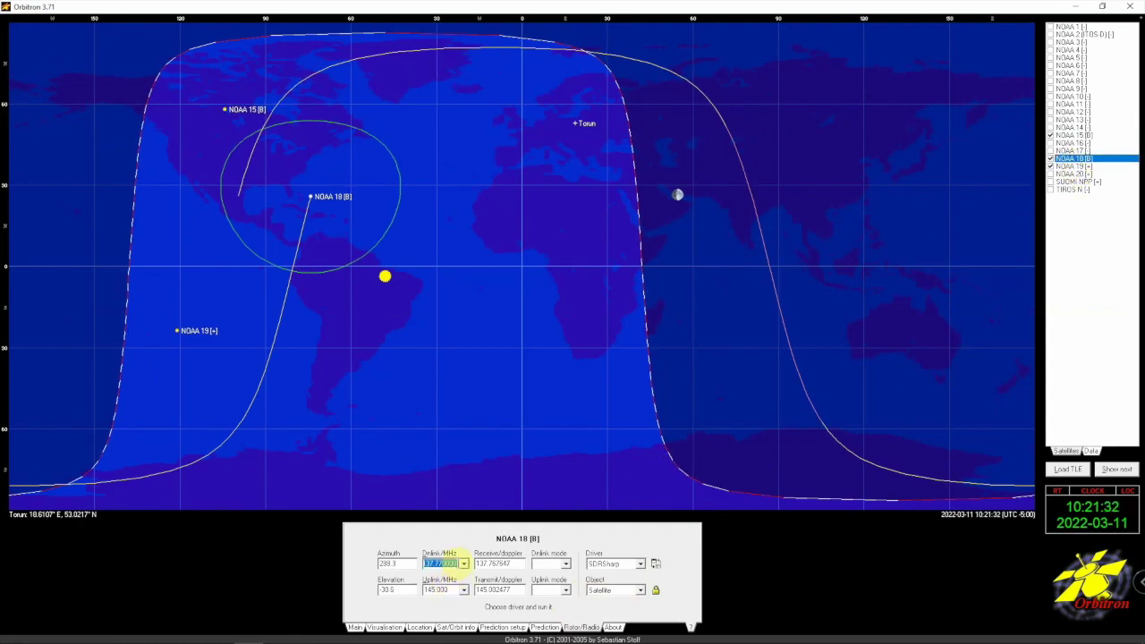
Set NOAA 18's downlink to 137.912500 MHz with FM-W mode
text(137)
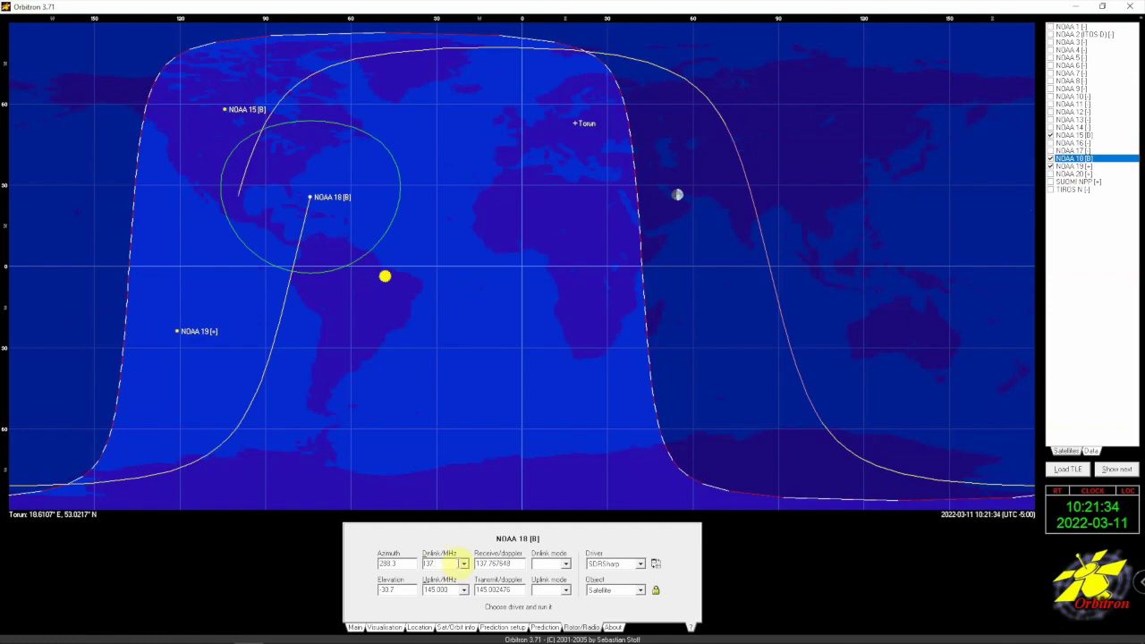
text(.9125)
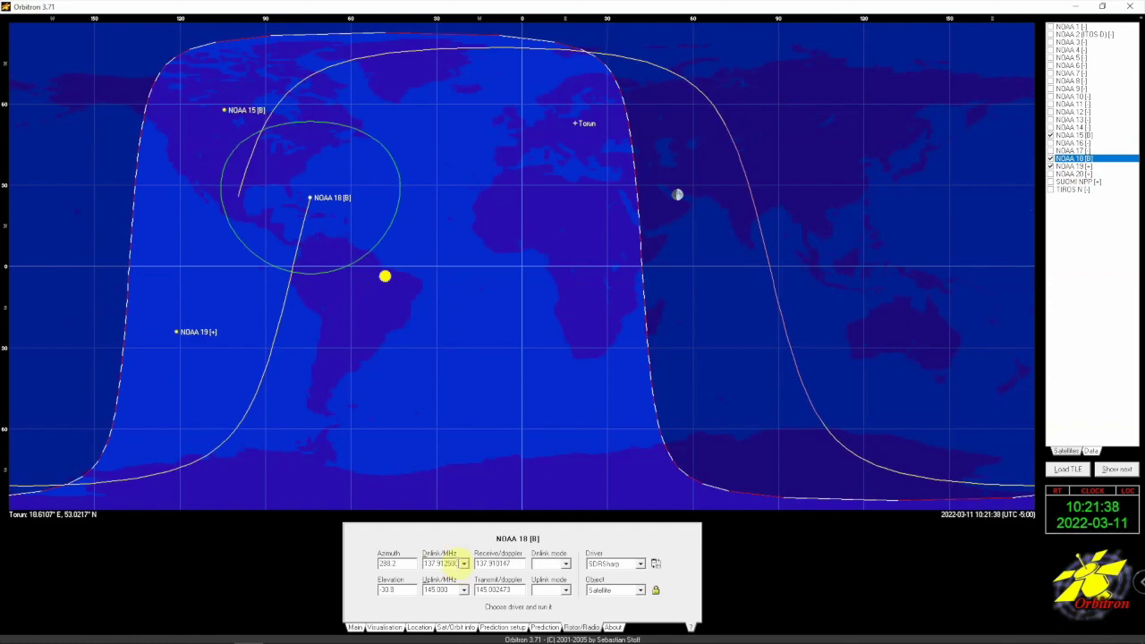
click(554, 564)
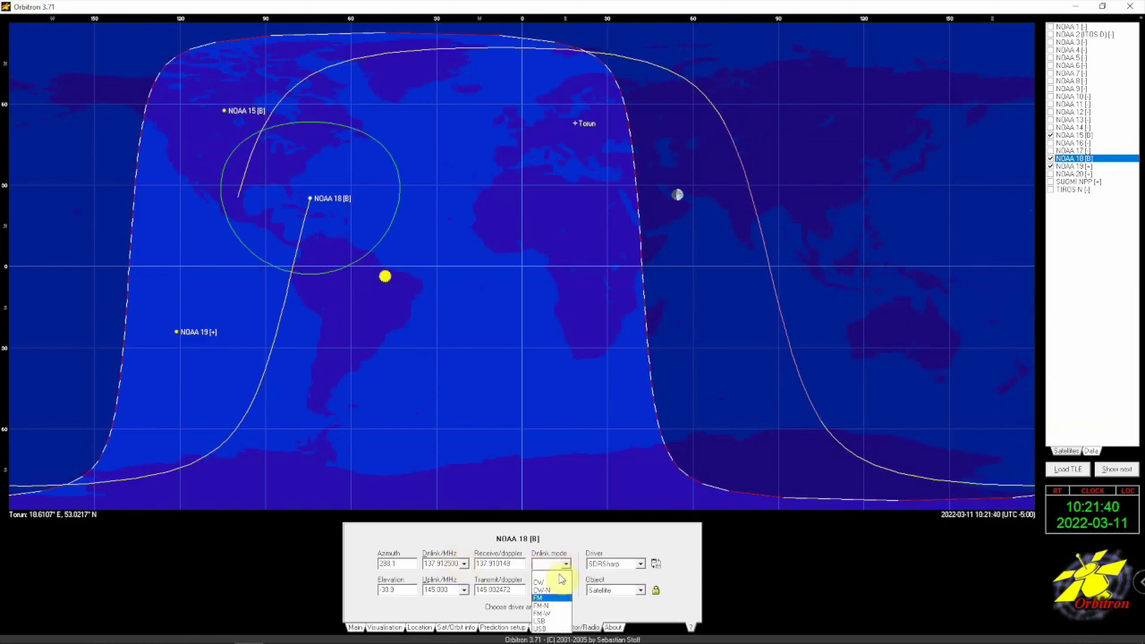
click(548, 614)
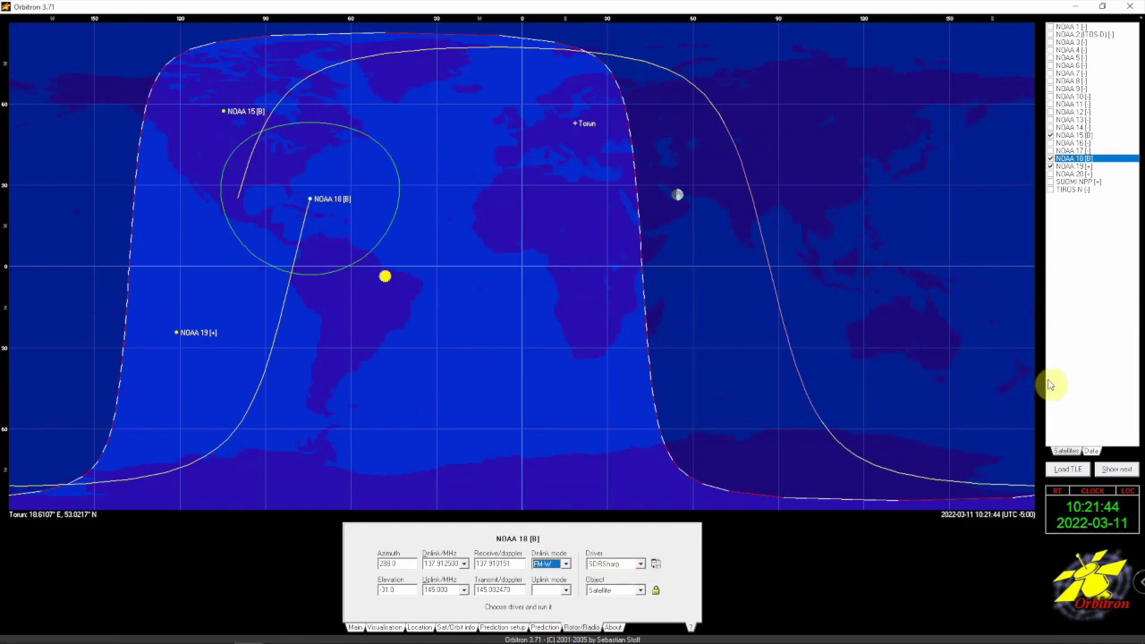
Switch to NOAA 19 and select its current downlink frequency for replacement
click(1073, 167)
click(481, 591)
double_click(454, 563)
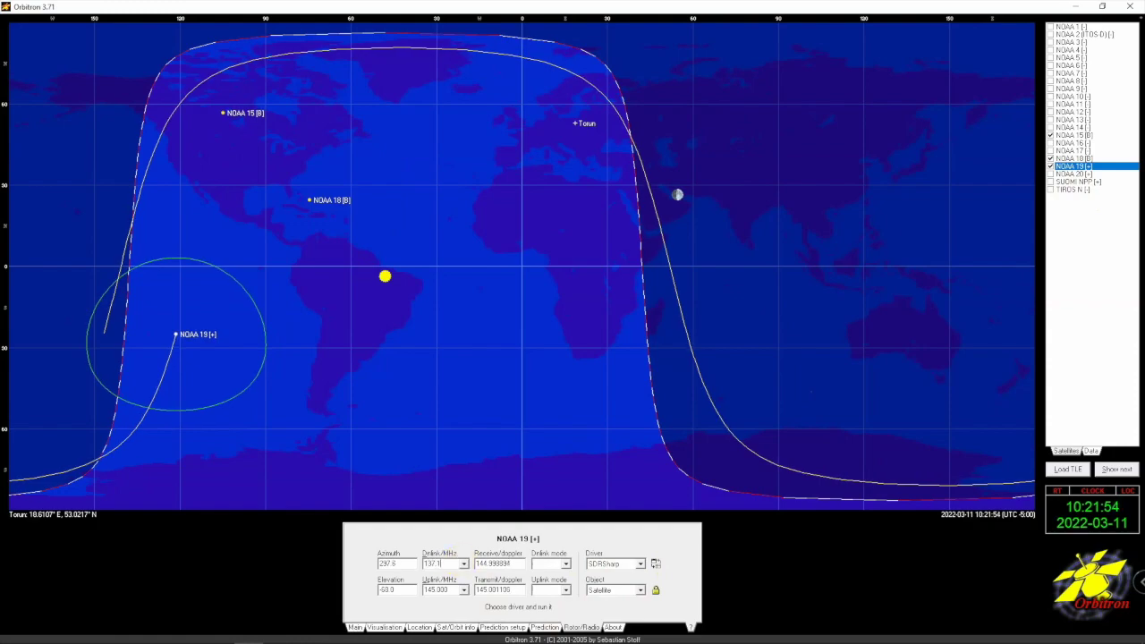
Commit NOAA 19's 137.1 MHz downlink and set its mode to FM-W
click(461, 562)
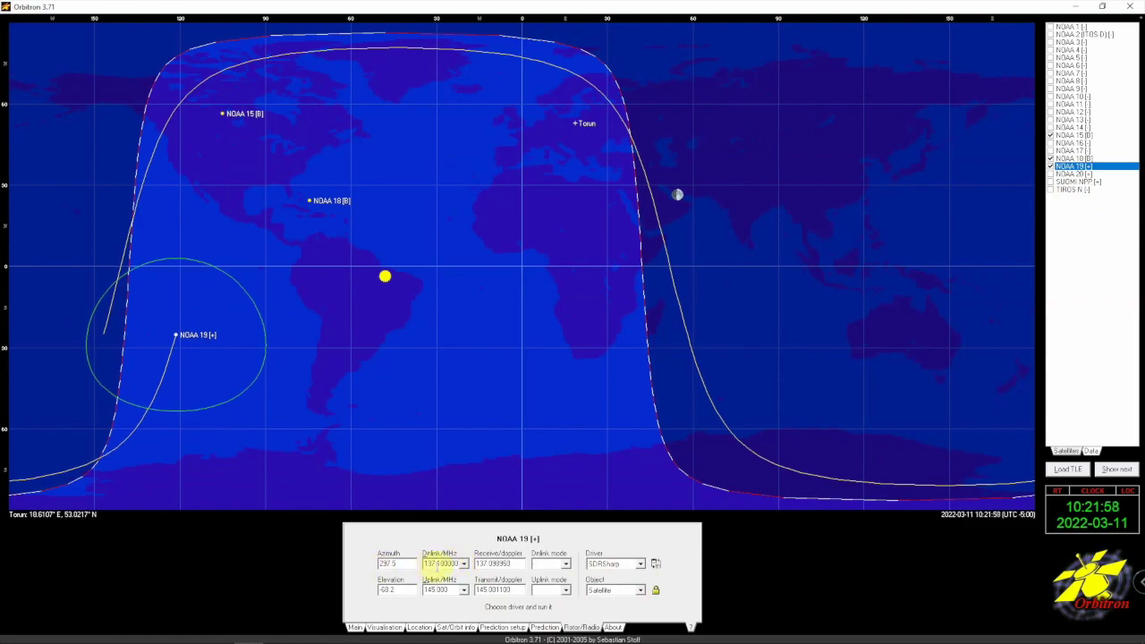
click(565, 564)
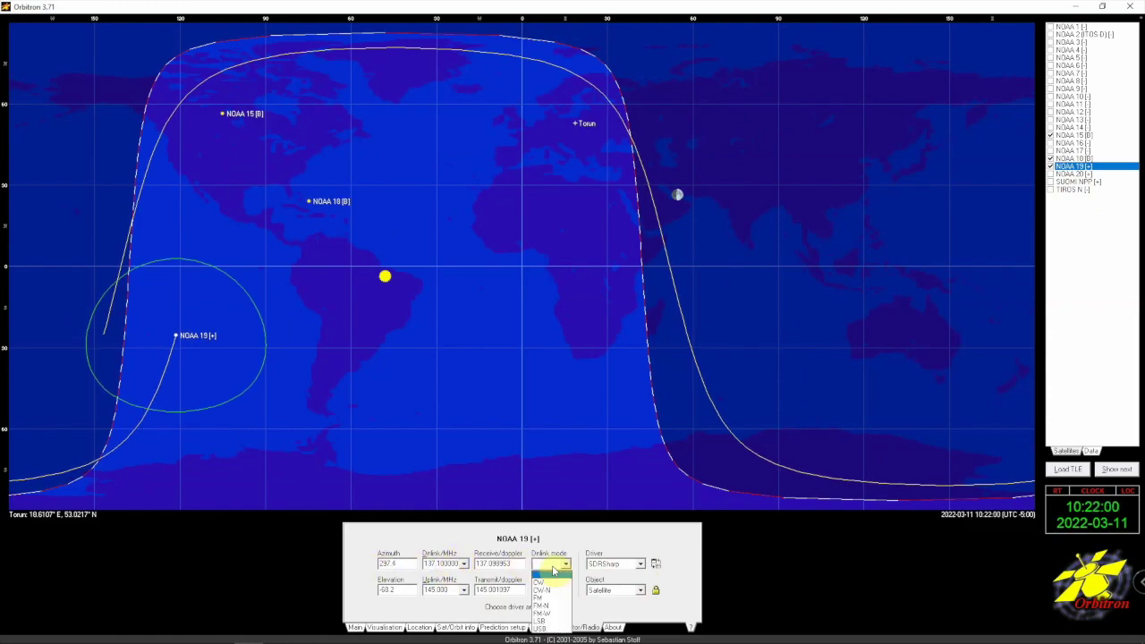
click(550, 614)
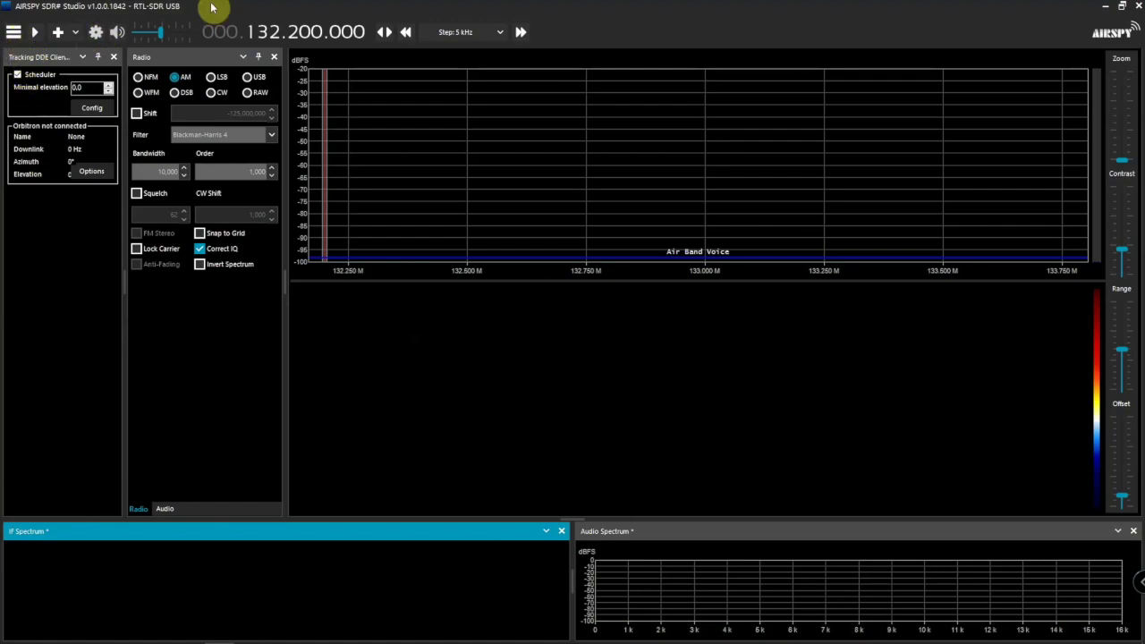
Tick Scheduler, mute audio and start SDR# receiving, then bring up the Start menu
click(19, 76)
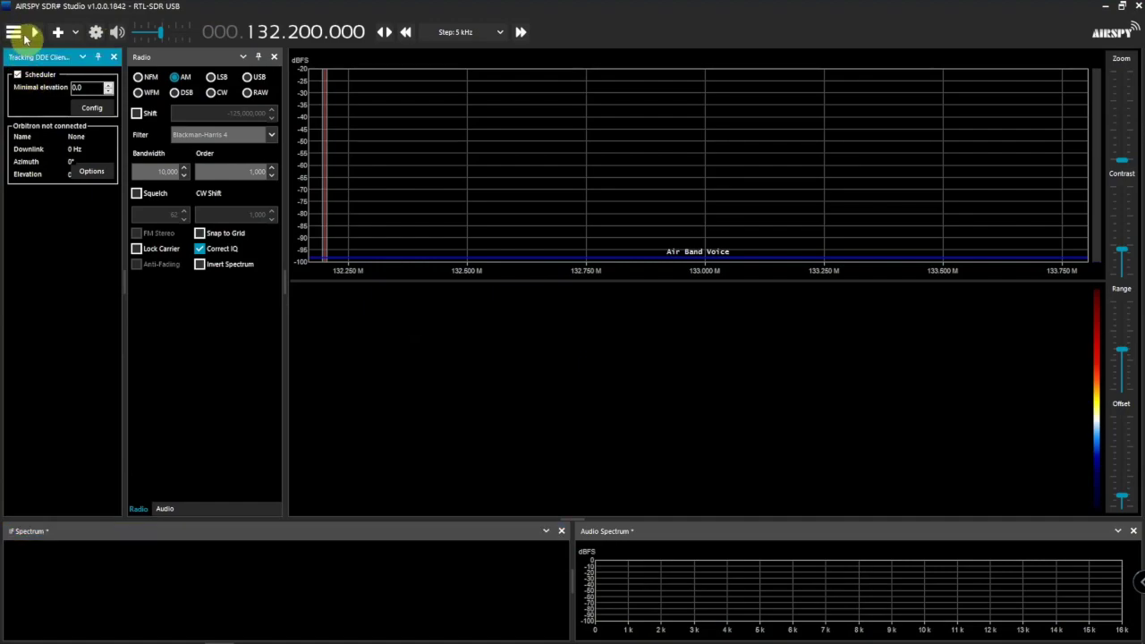
click(122, 33)
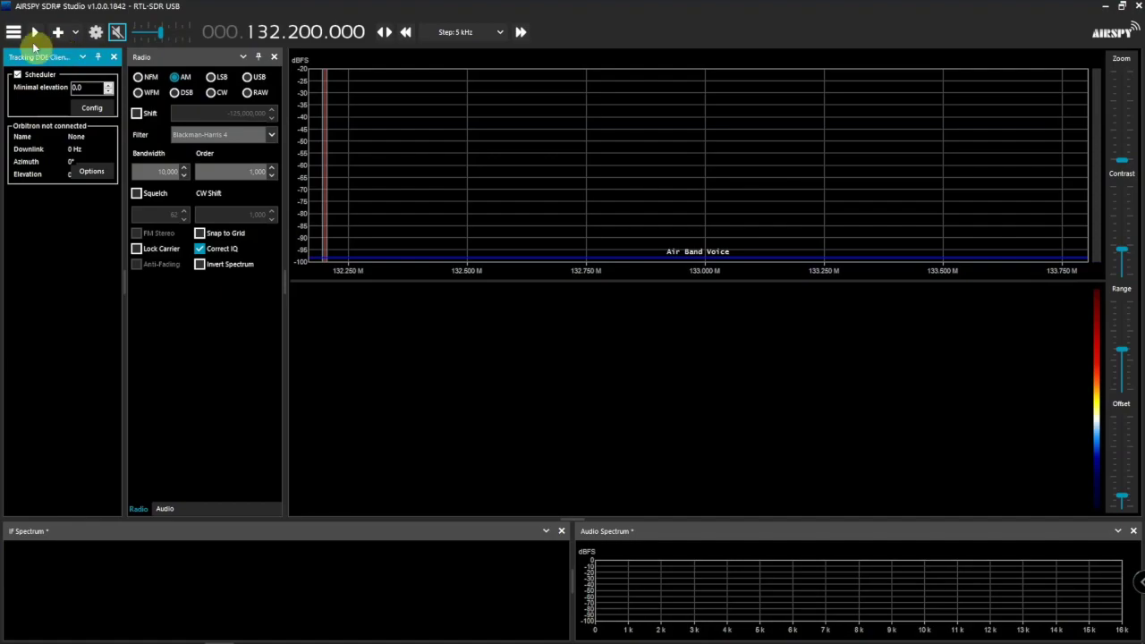
click(32, 36)
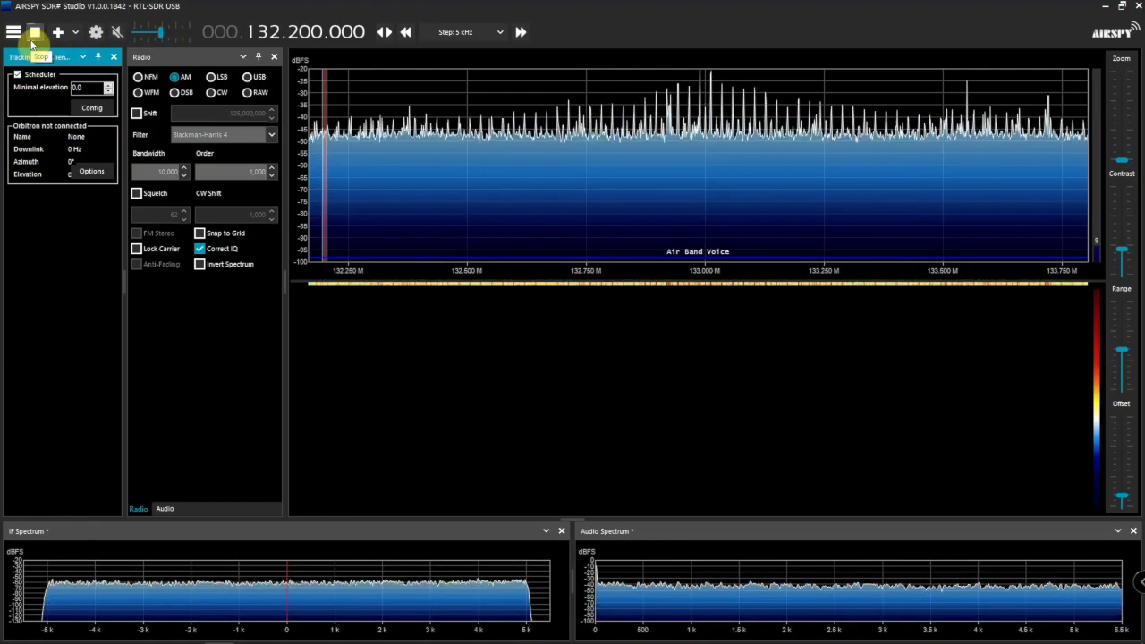
mouse_move(242, 637)
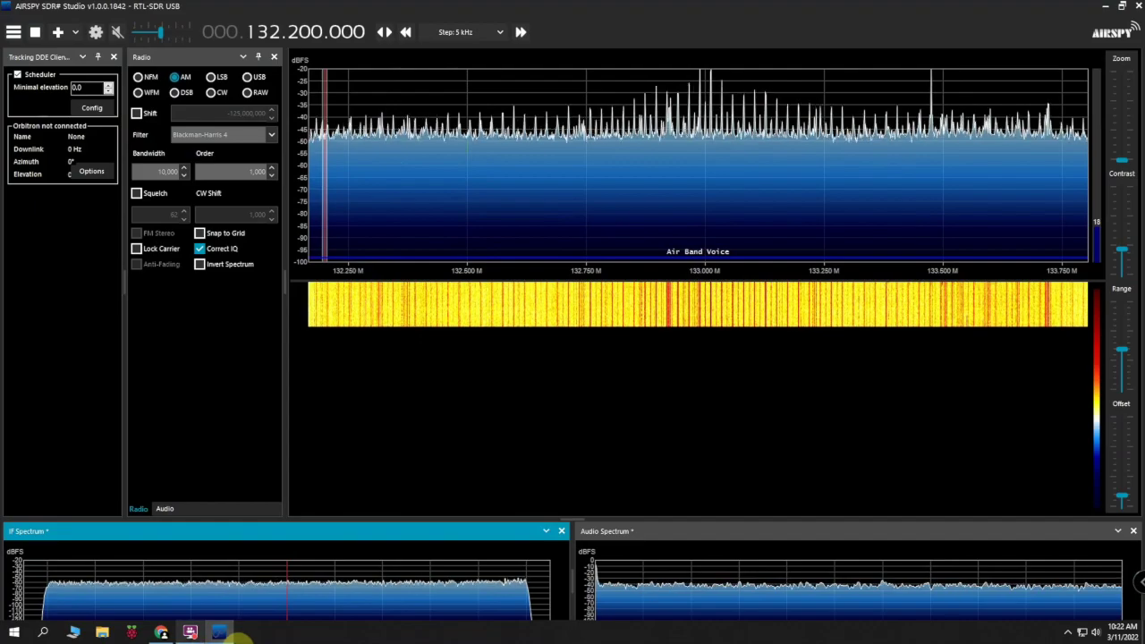
click(15, 633)
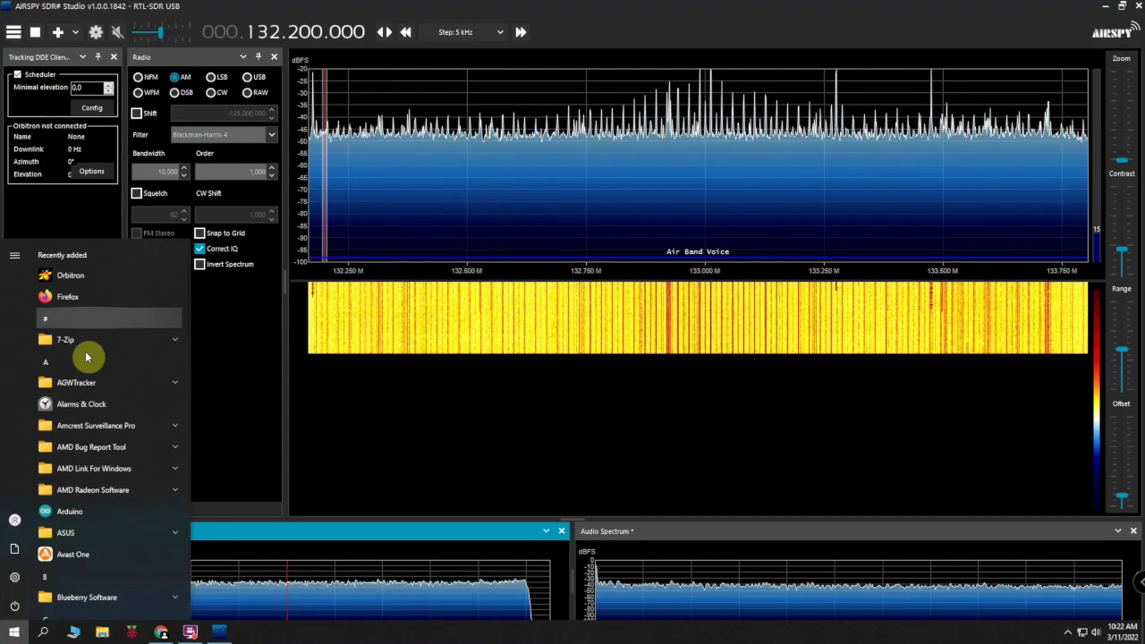
Relaunch Orbitron with admin approval and run the SDRSharp driver from the Rotor/Radio tab
click(81, 277)
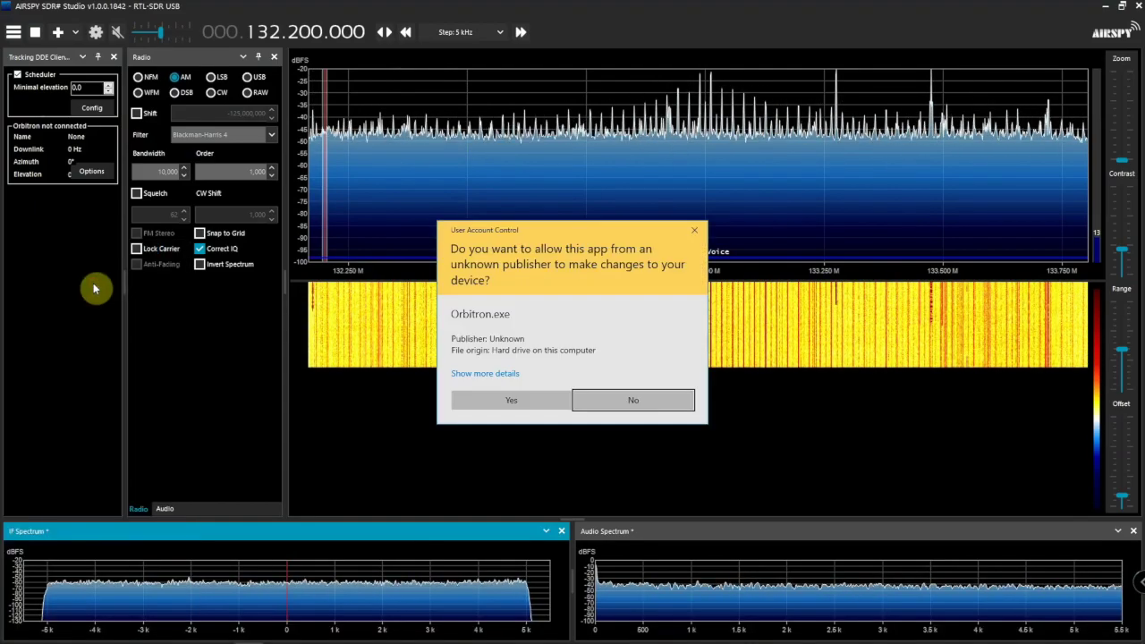
click(480, 393)
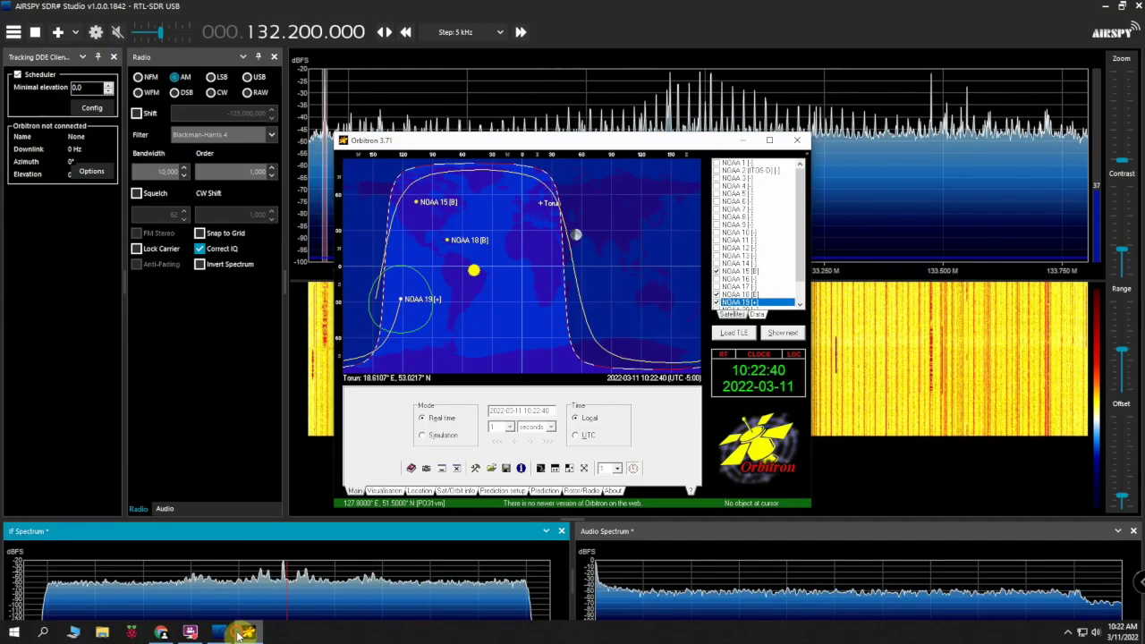
double_click(601, 141)
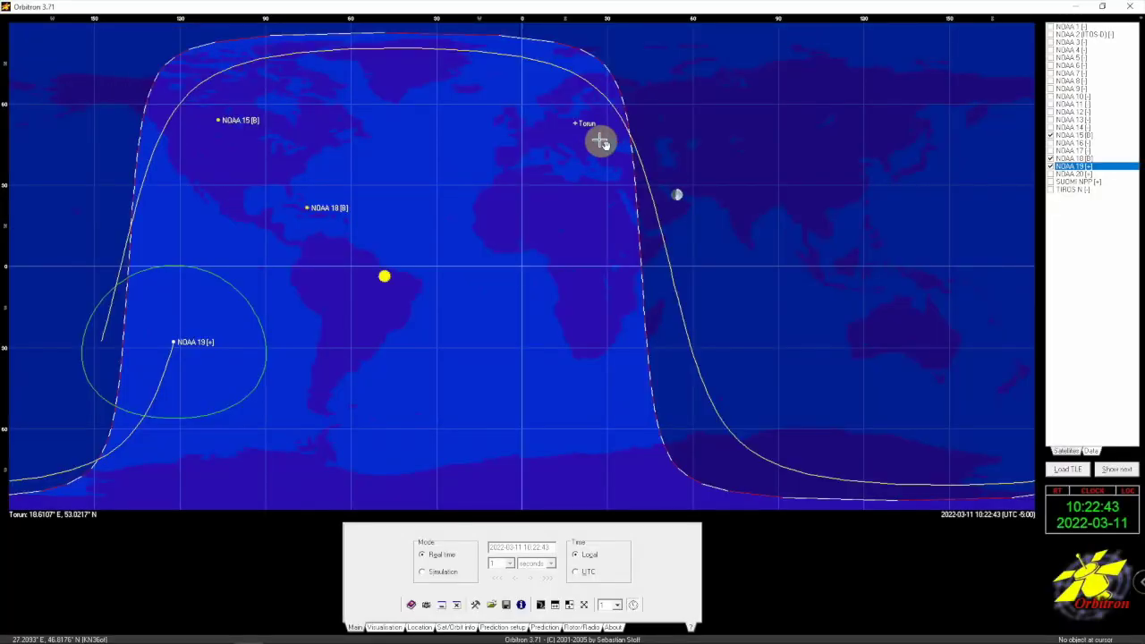
double_click(29, 6)
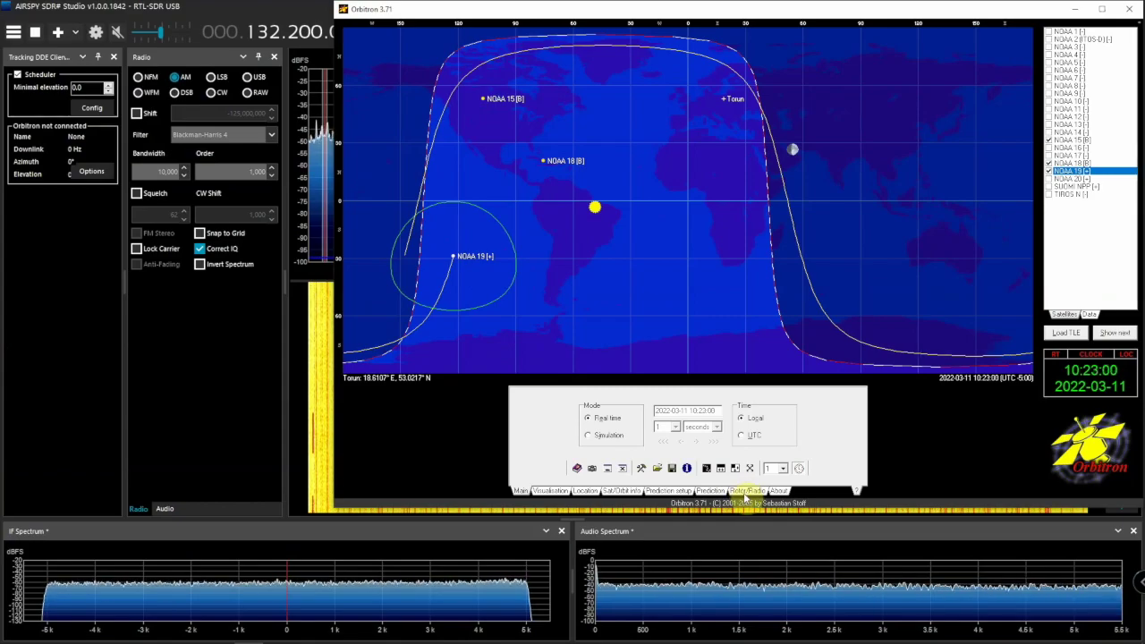
click(746, 492)
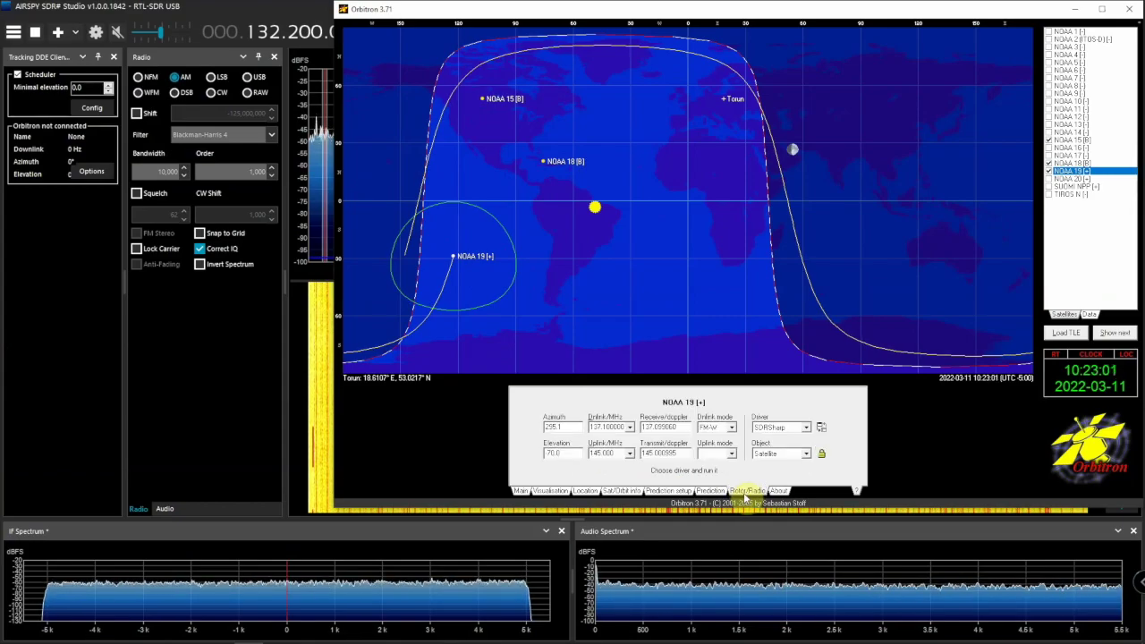
click(822, 429)
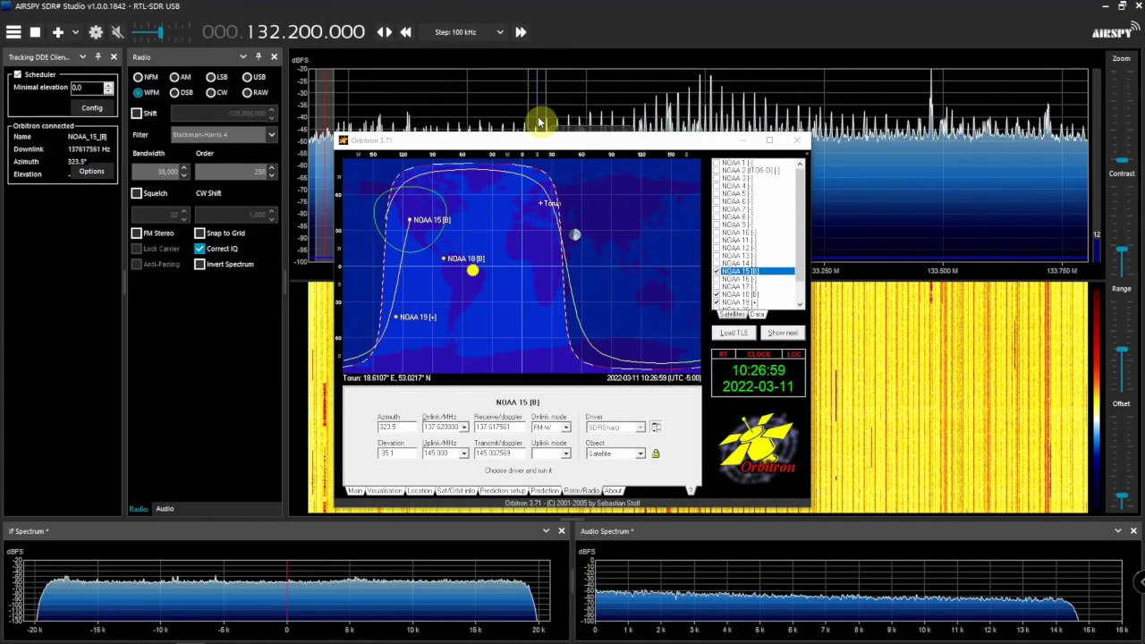
Drag the Orbitron window to the lower right, clear of SDR#'s panels
drag(542, 120, 759, 196)
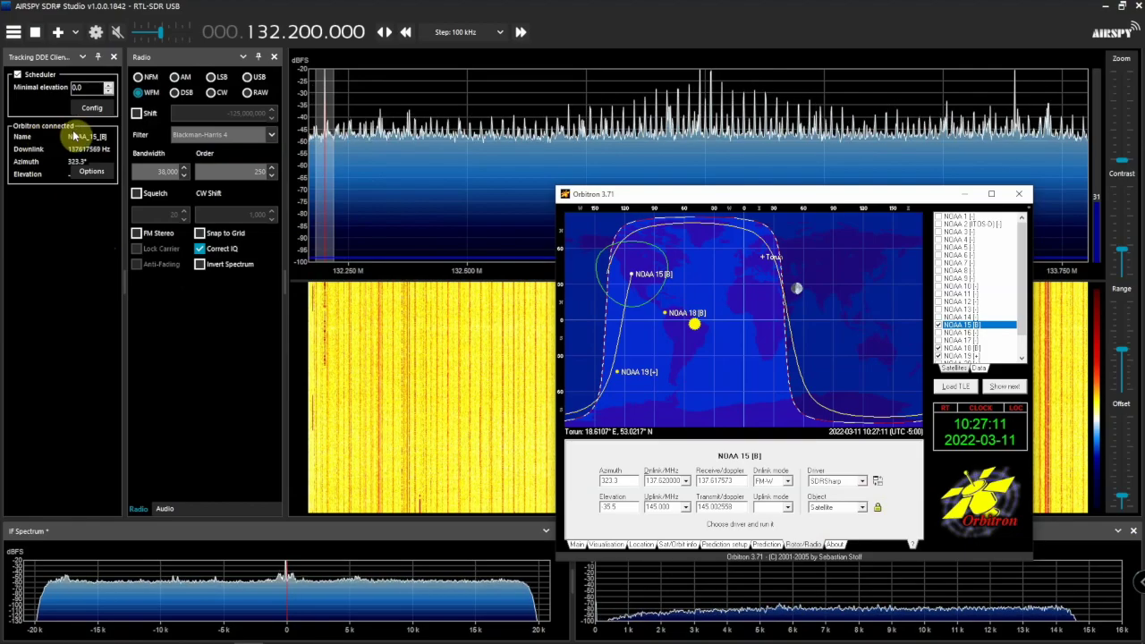
Bring Orbitron back in front of SDR# from its taskbar entry
click(879, 483)
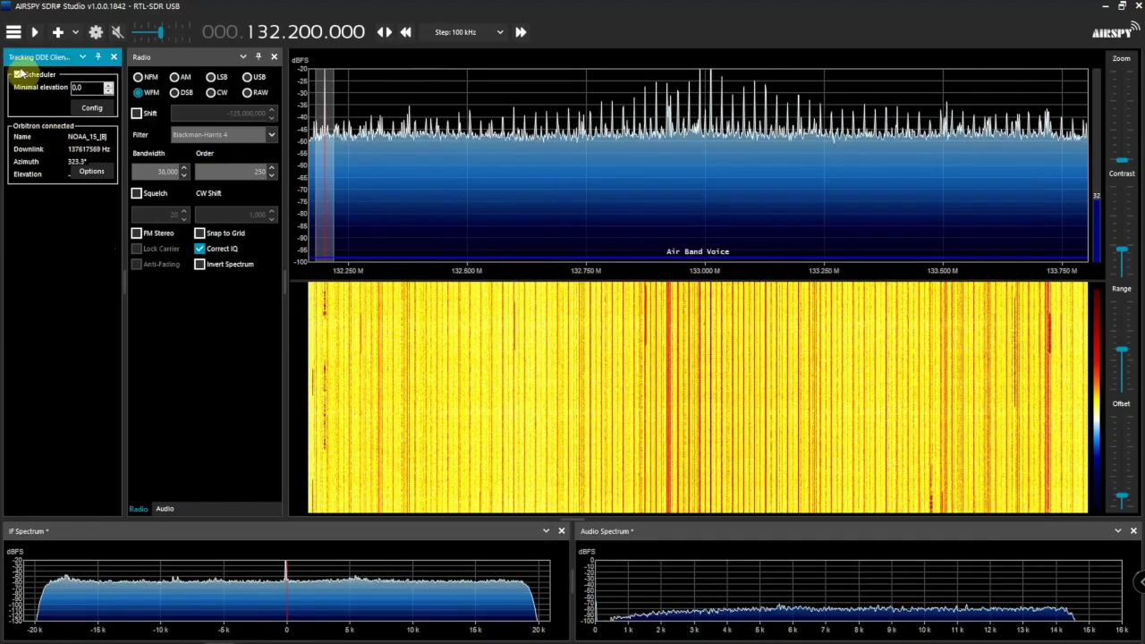